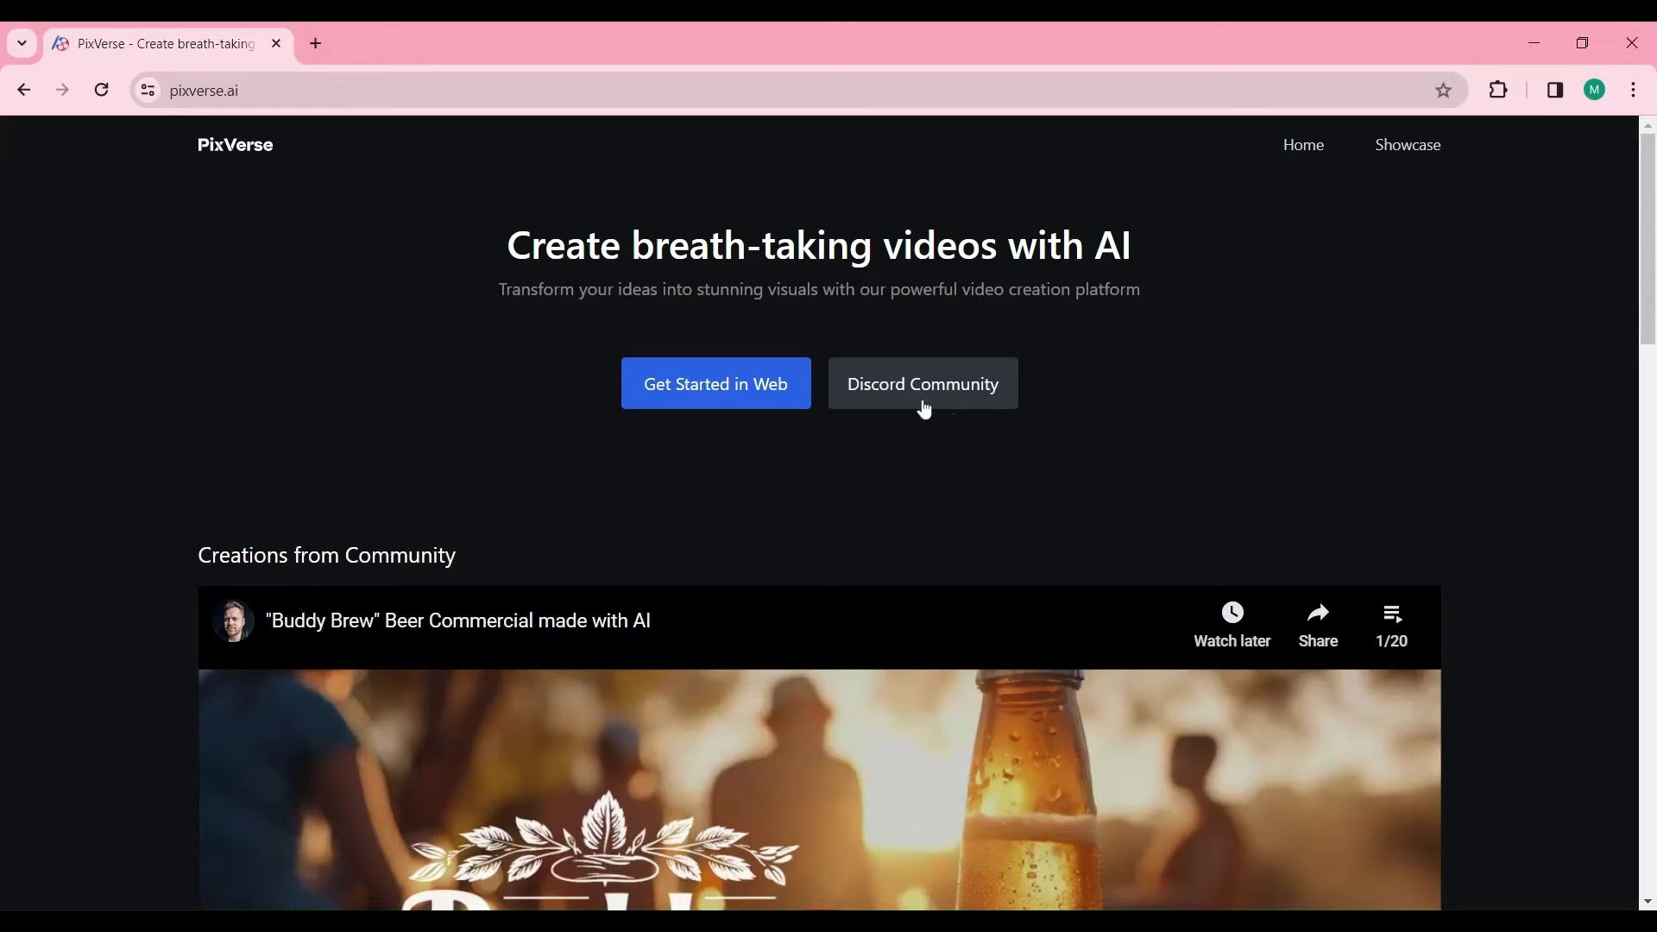
Go from the landing page to the PixVerse web app's login page.
click(722, 405)
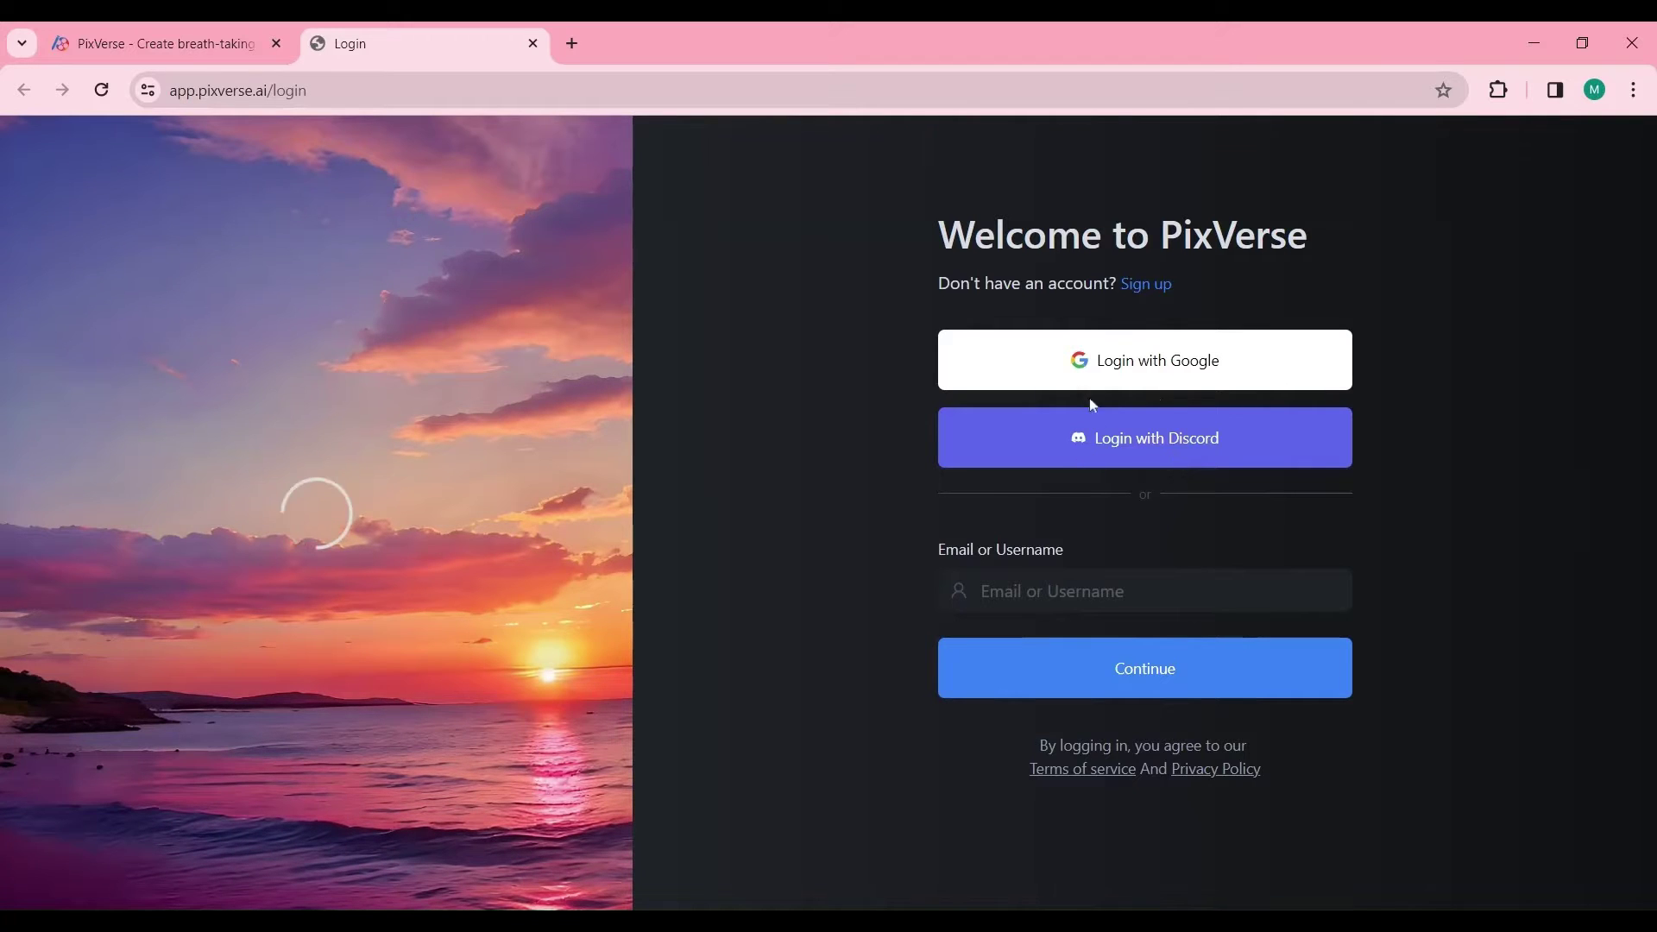
Sign in with Google and watch the glowing-glasses portrait video from Popular Videos.
click(1147, 375)
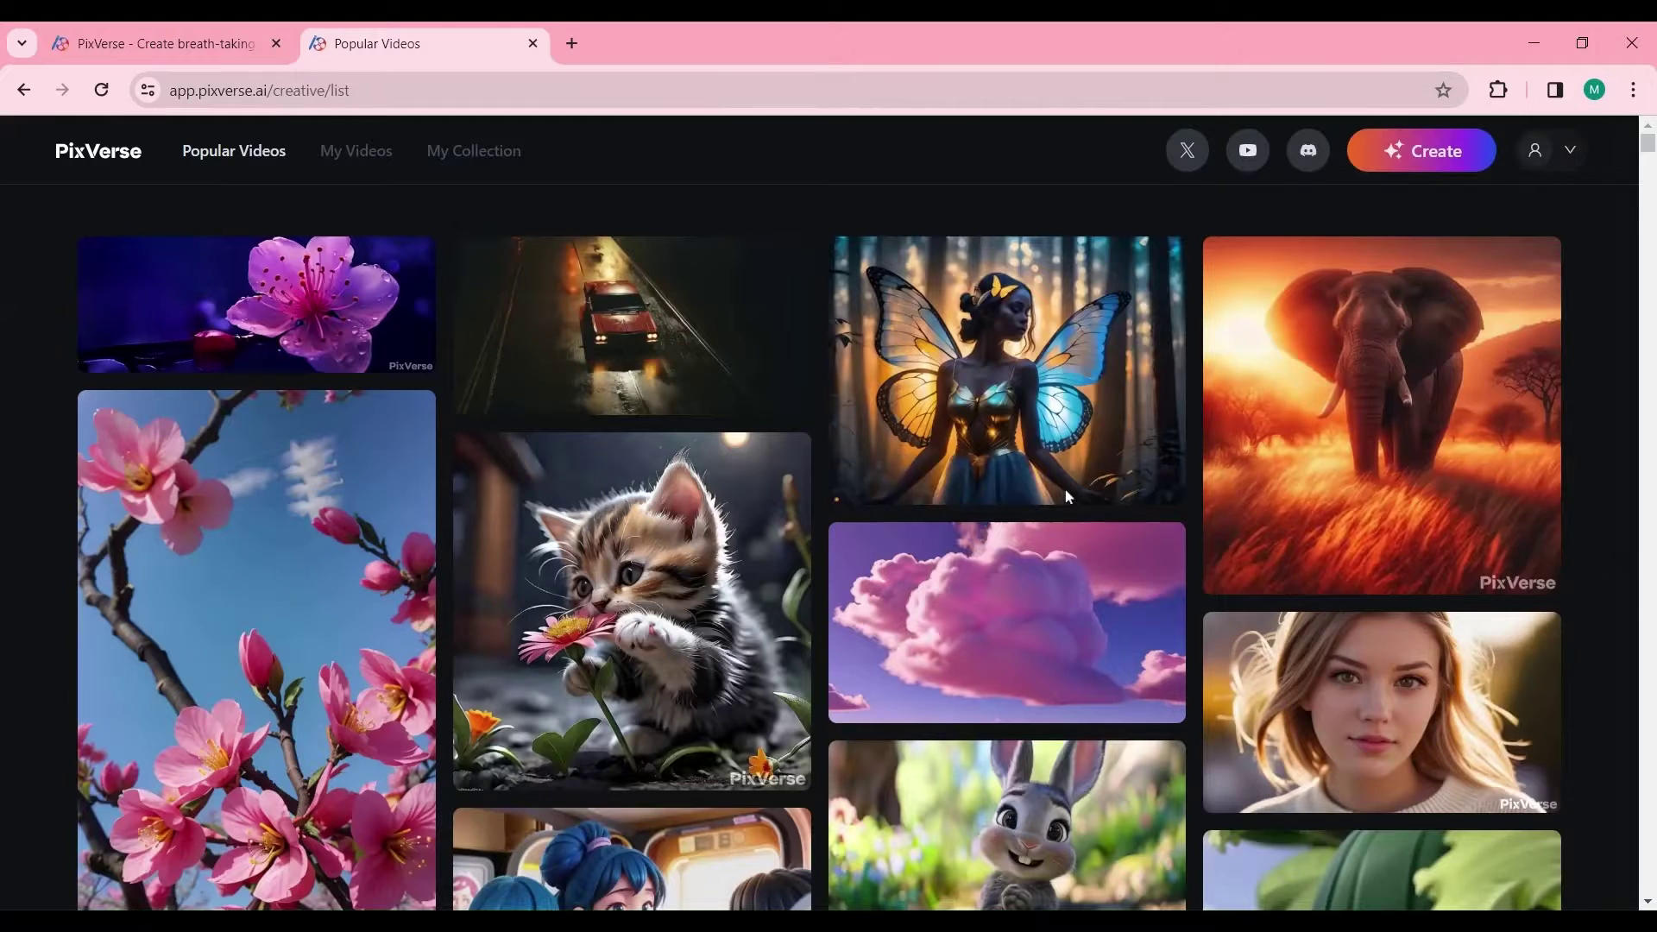
scroll(1650, 336, down, 15)
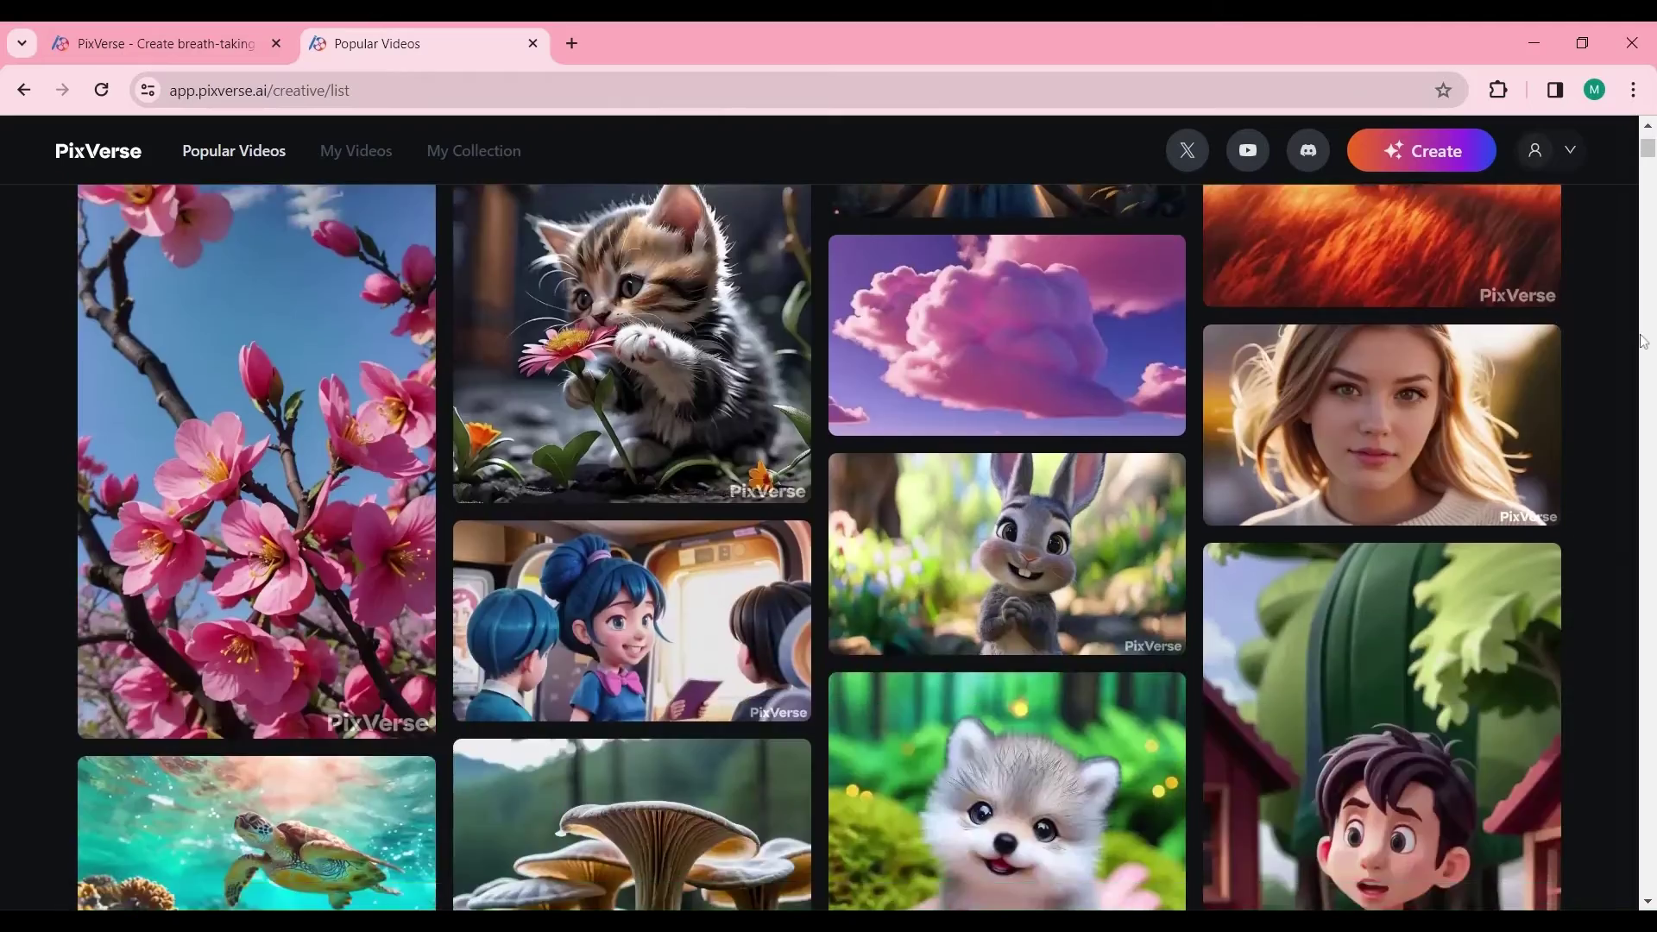
scroll(1642, 341, down, 8)
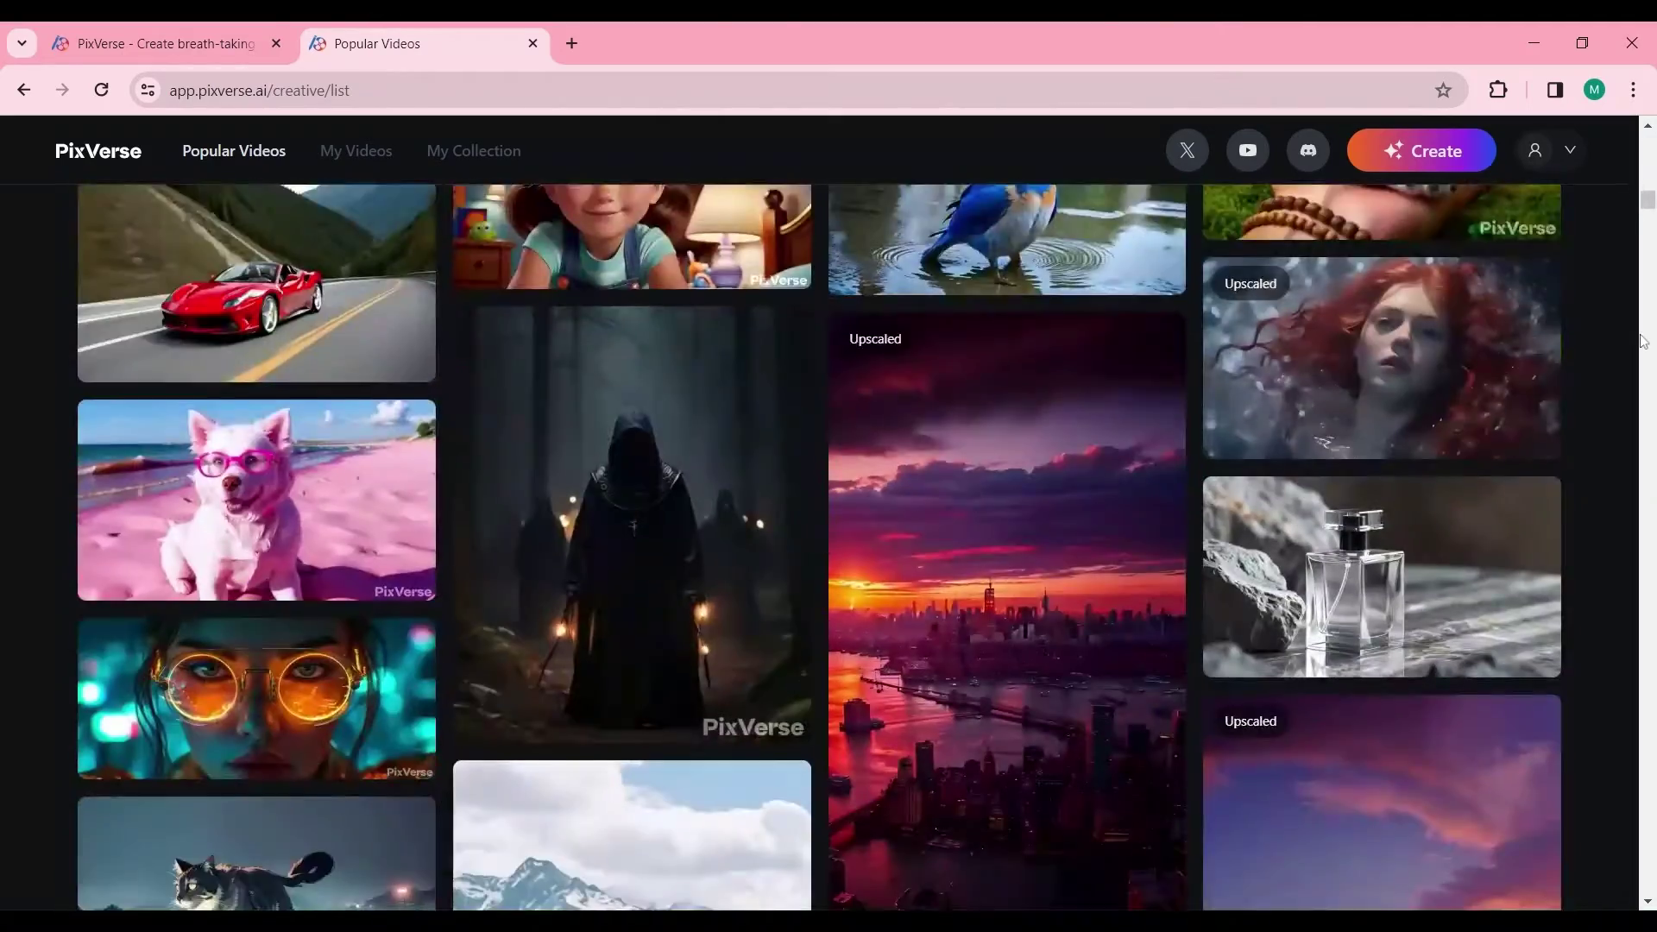
click(328, 405)
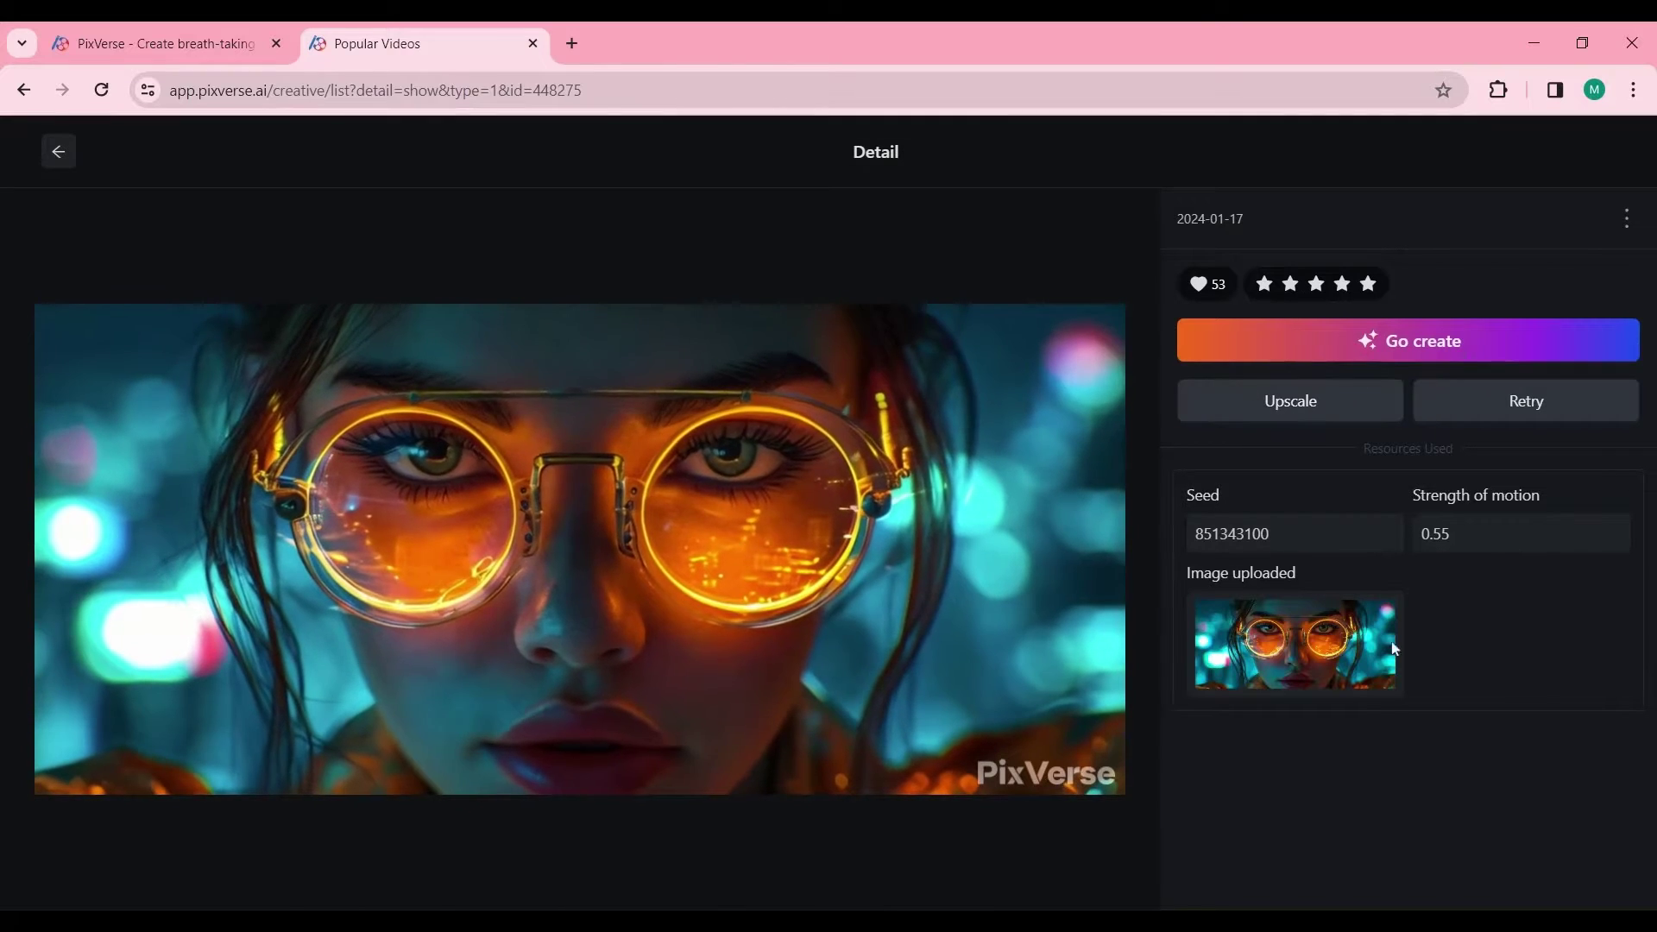
click(64, 148)
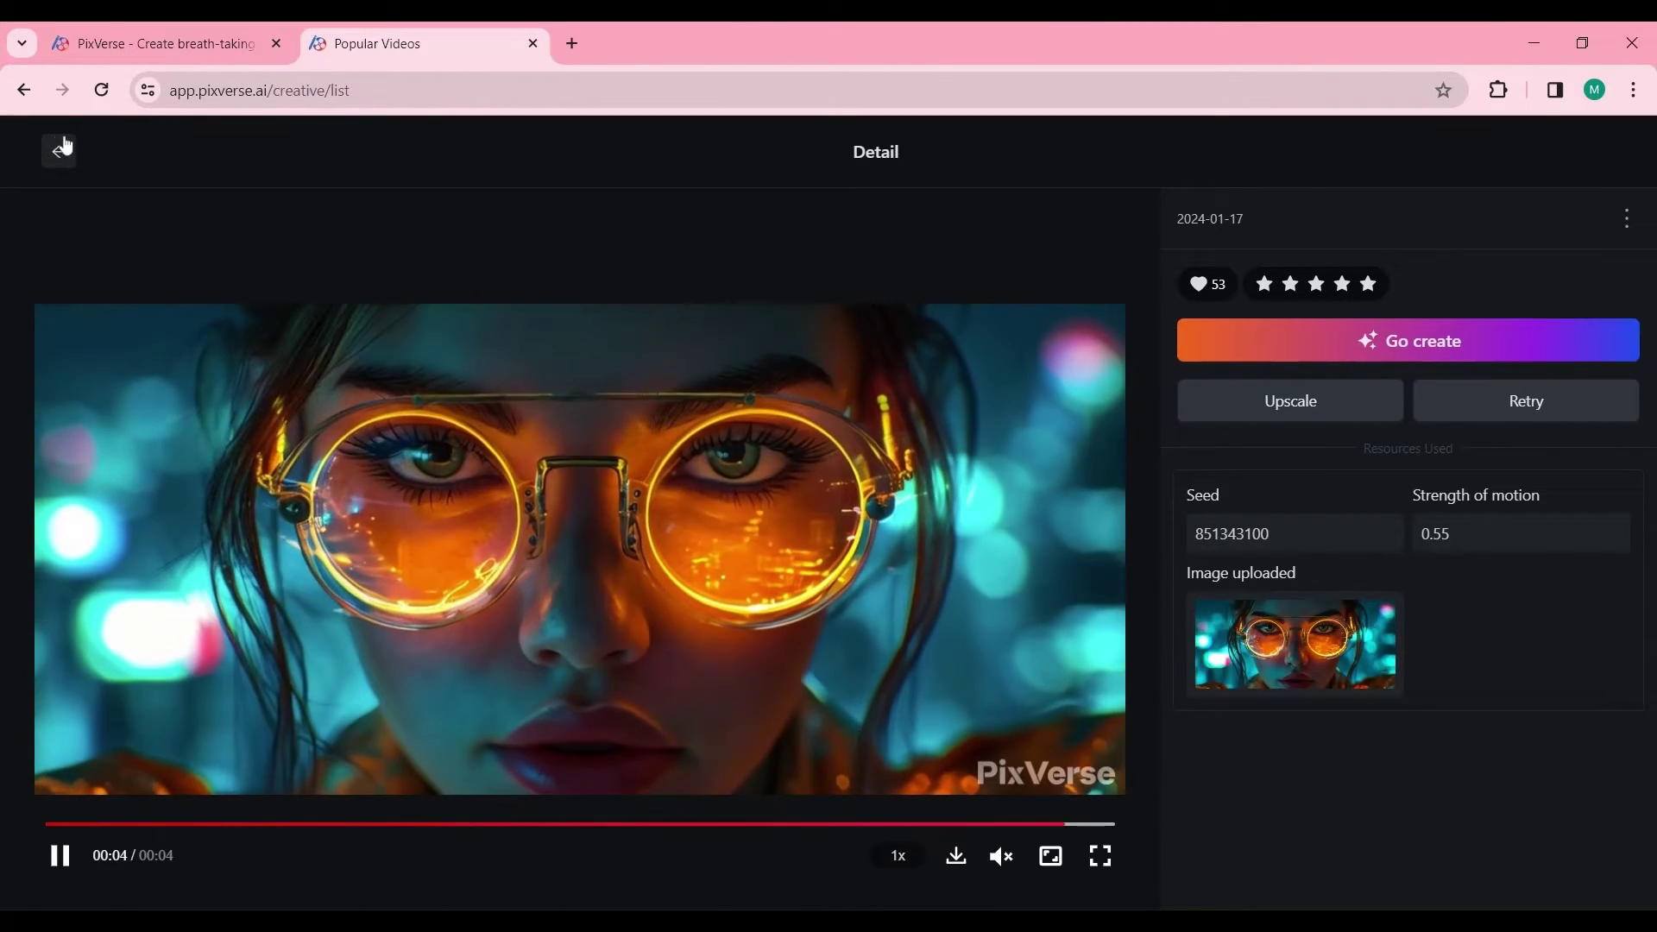
Watch the dolphin and skeleton campfire videos, then close the original landing-page tab.
scroll(585, 504, down, 7)
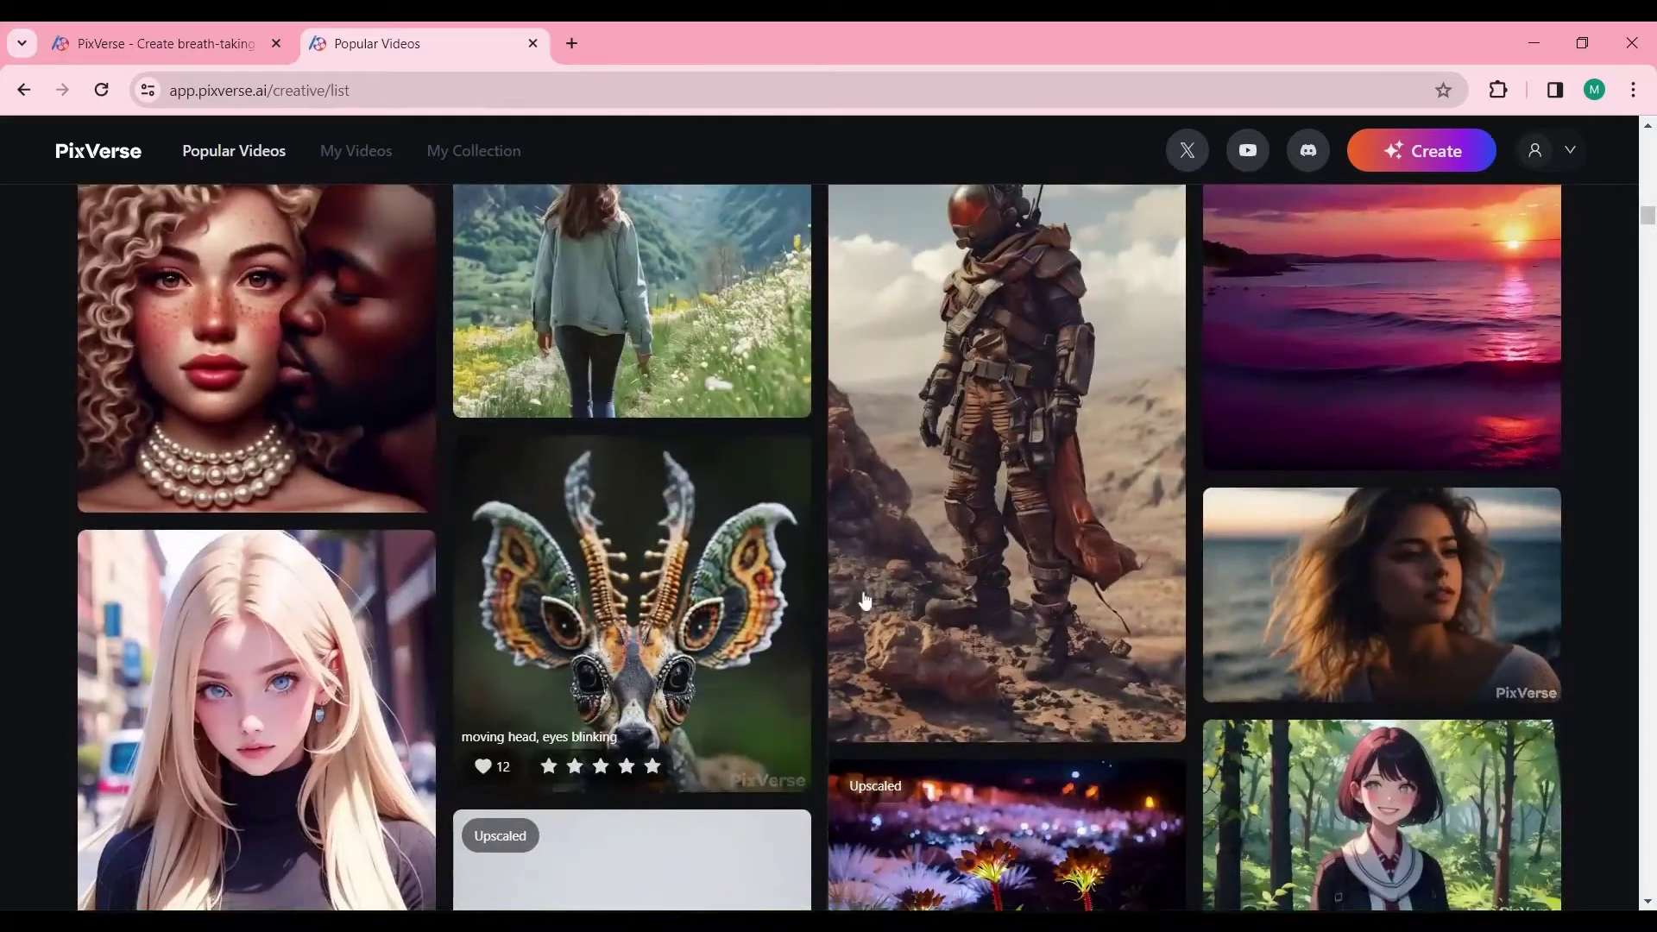
scroll(584, 503, down, 4)
click(584, 503)
key(alt+Left)
scroll(402, 752, down, 3)
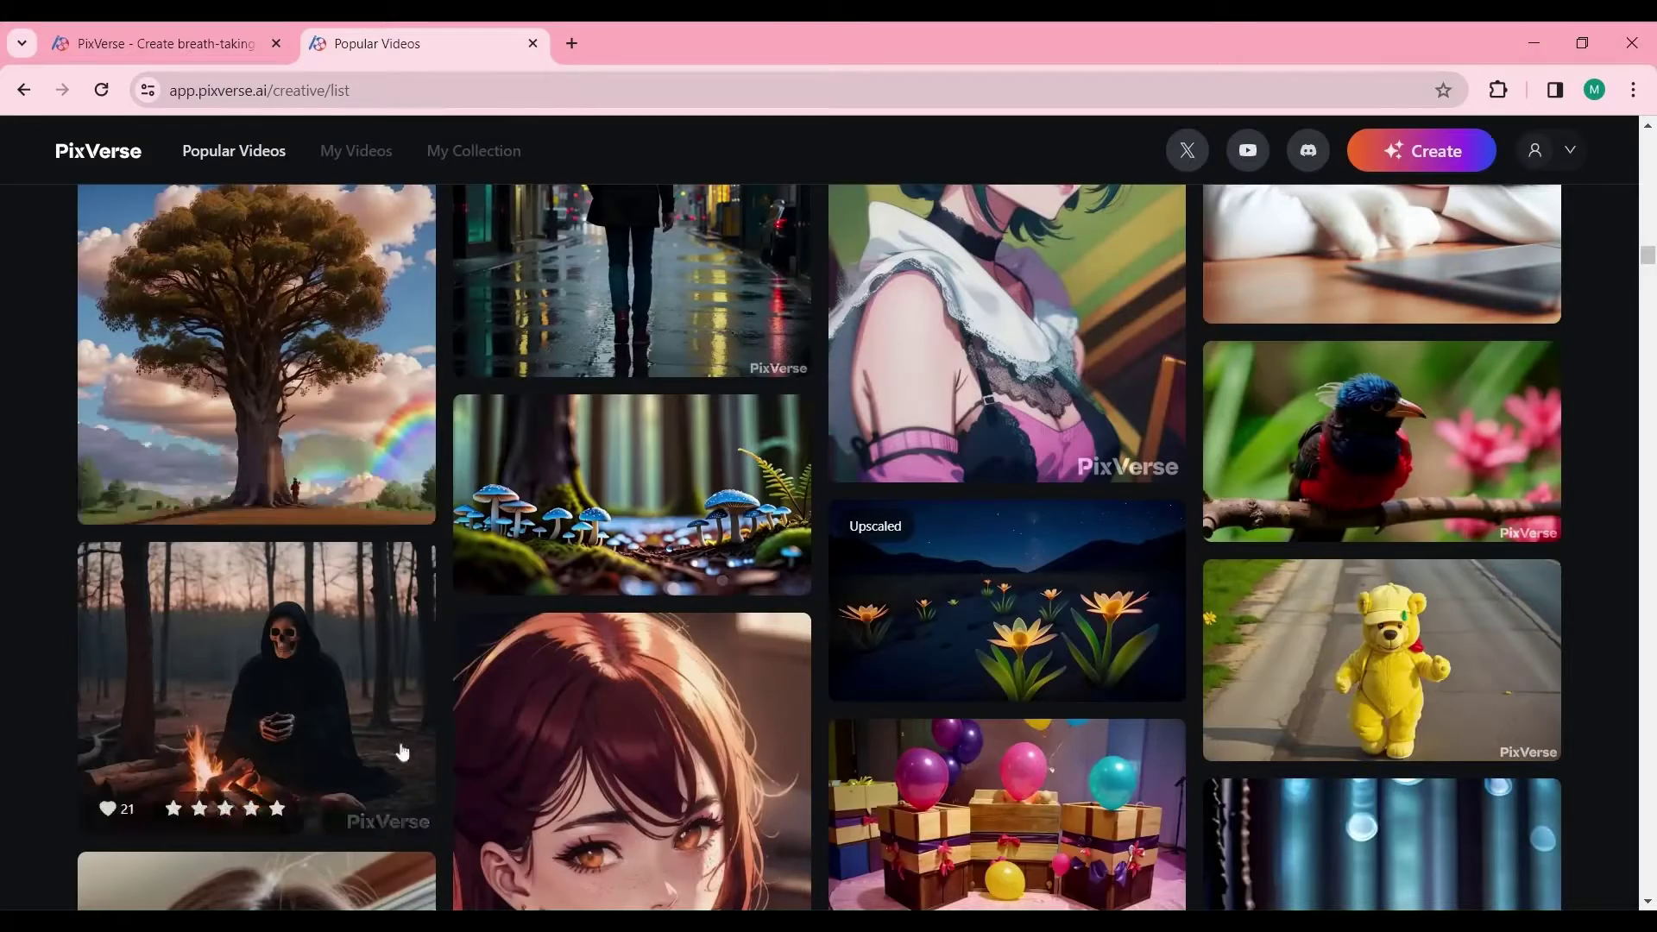
click(347, 630)
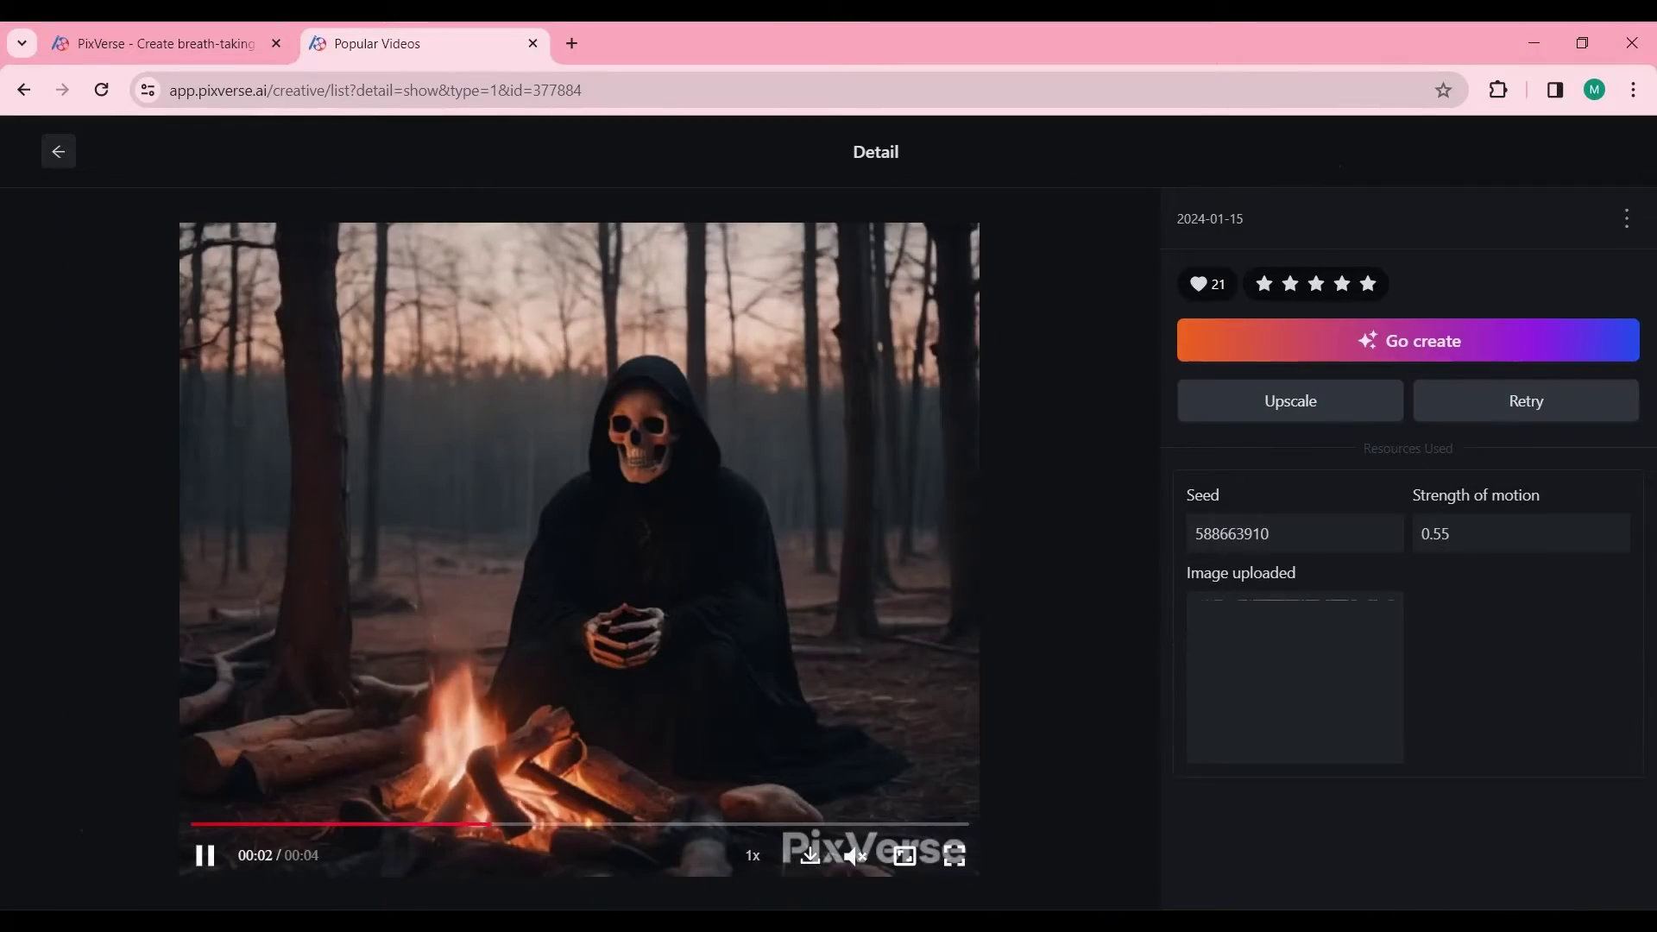
click(65, 153)
scroll(1068, 711, down, 10)
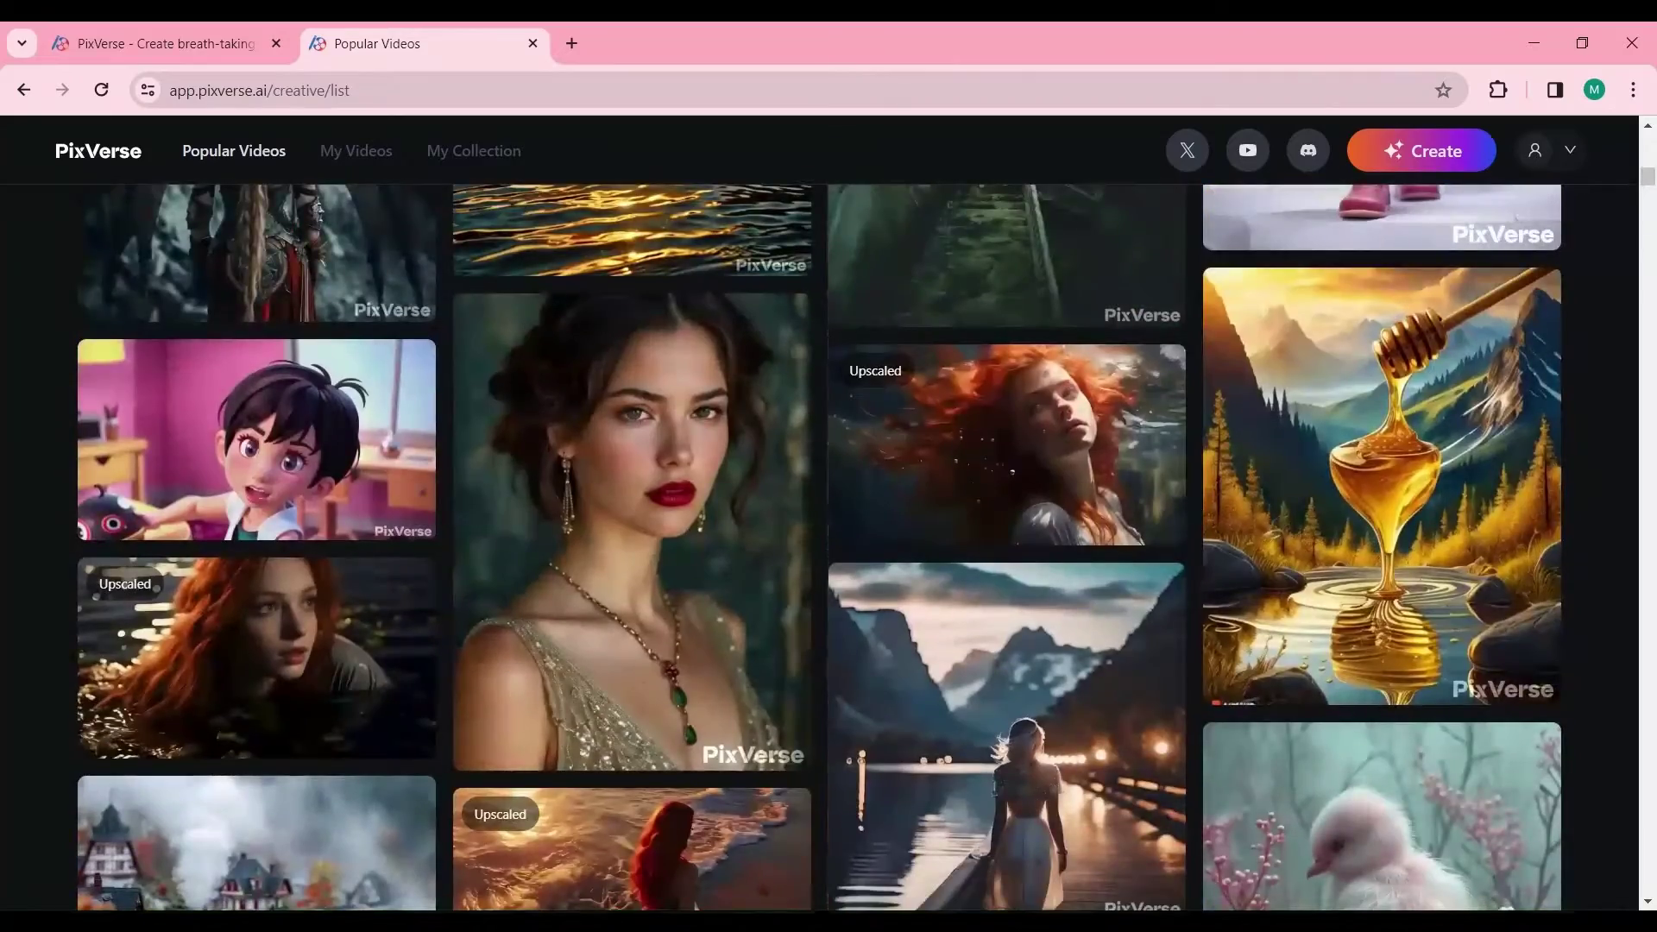
click(276, 44)
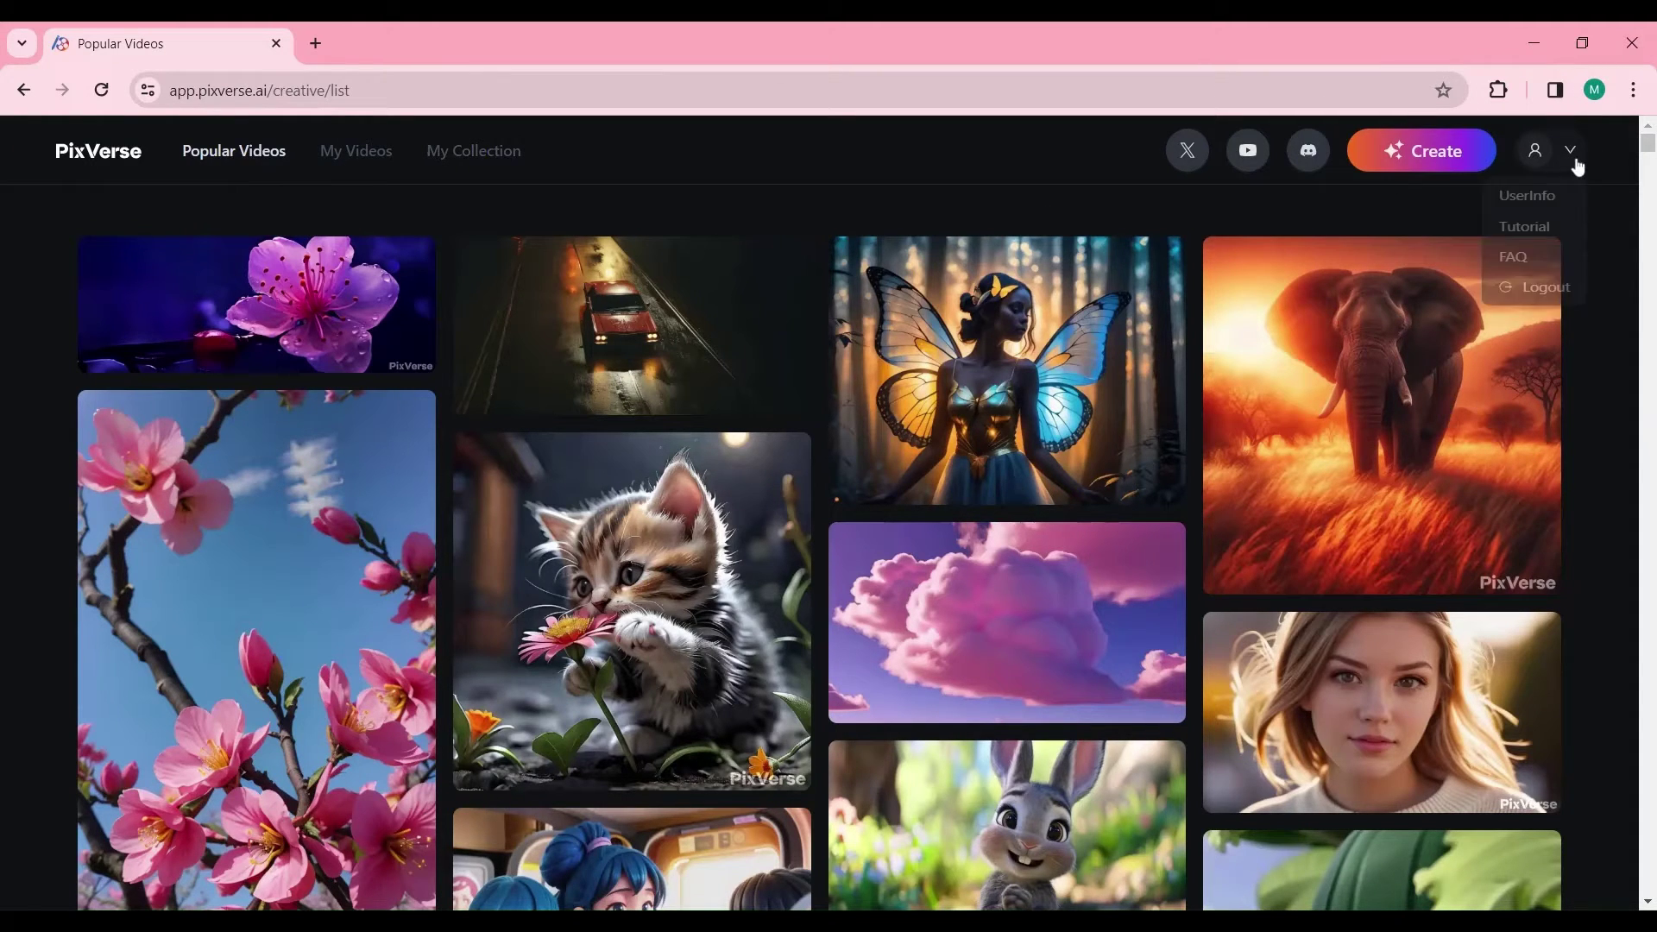
Open the Generate Videos page and scroll through its text-to-video form.
click(1426, 155)
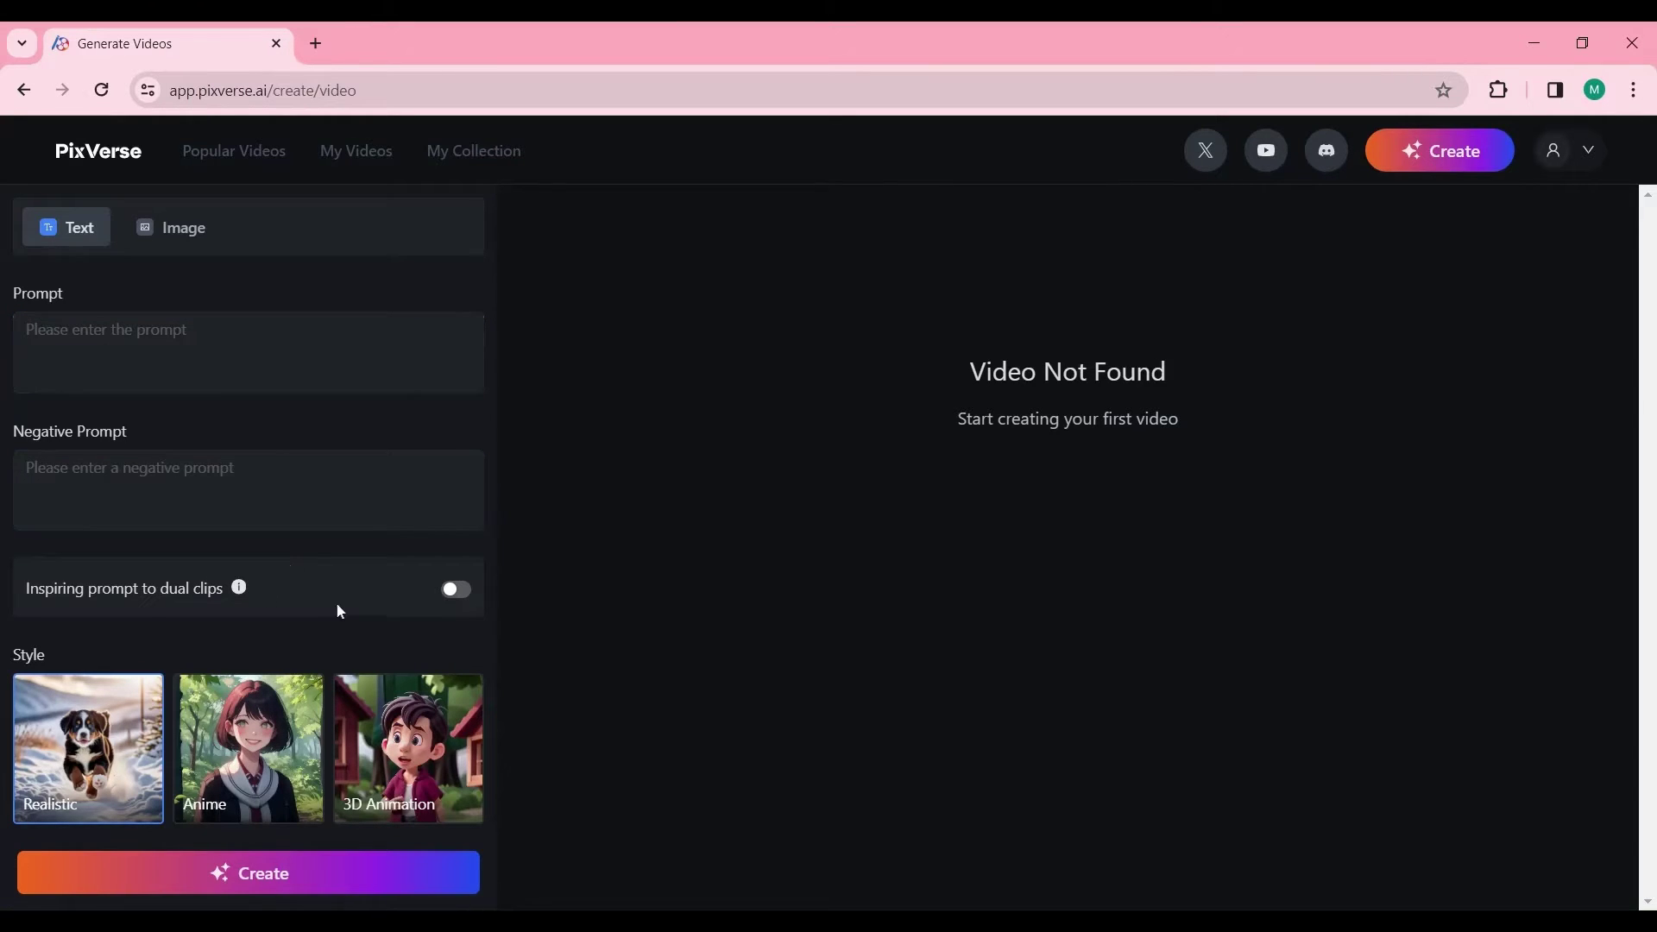
scroll(340, 611, down, 3)
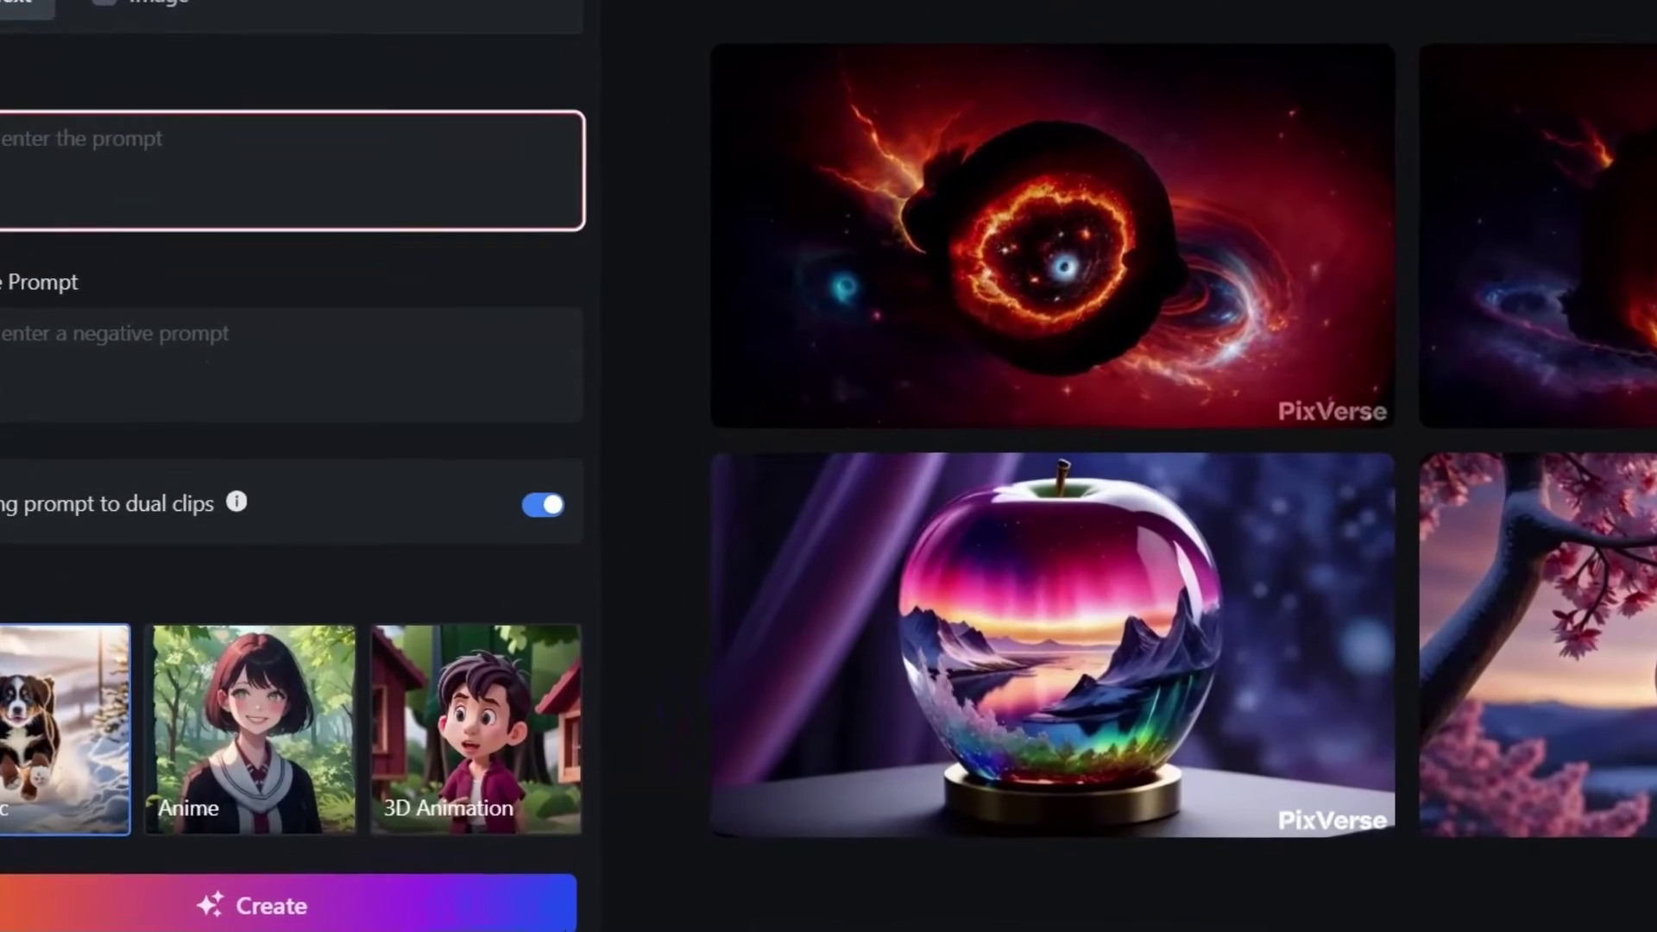
Paste the Phoenix A and supernova collision prompt and adjust the seed slider.
key(ctrl+v)
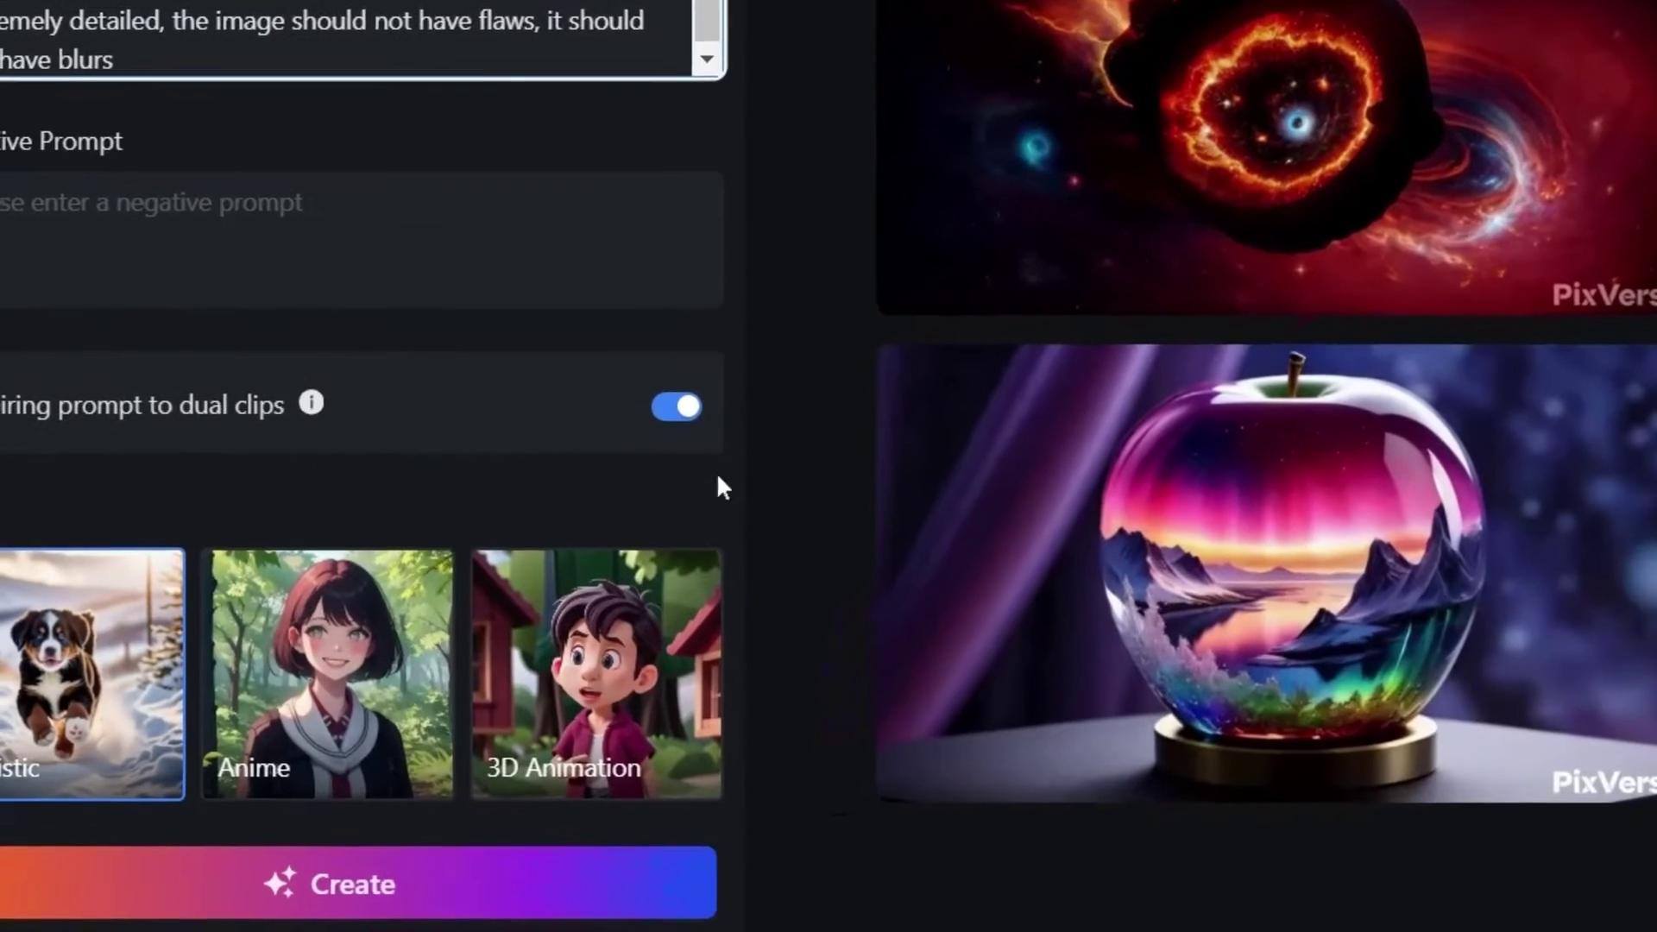
scroll(724, 488, down, 5)
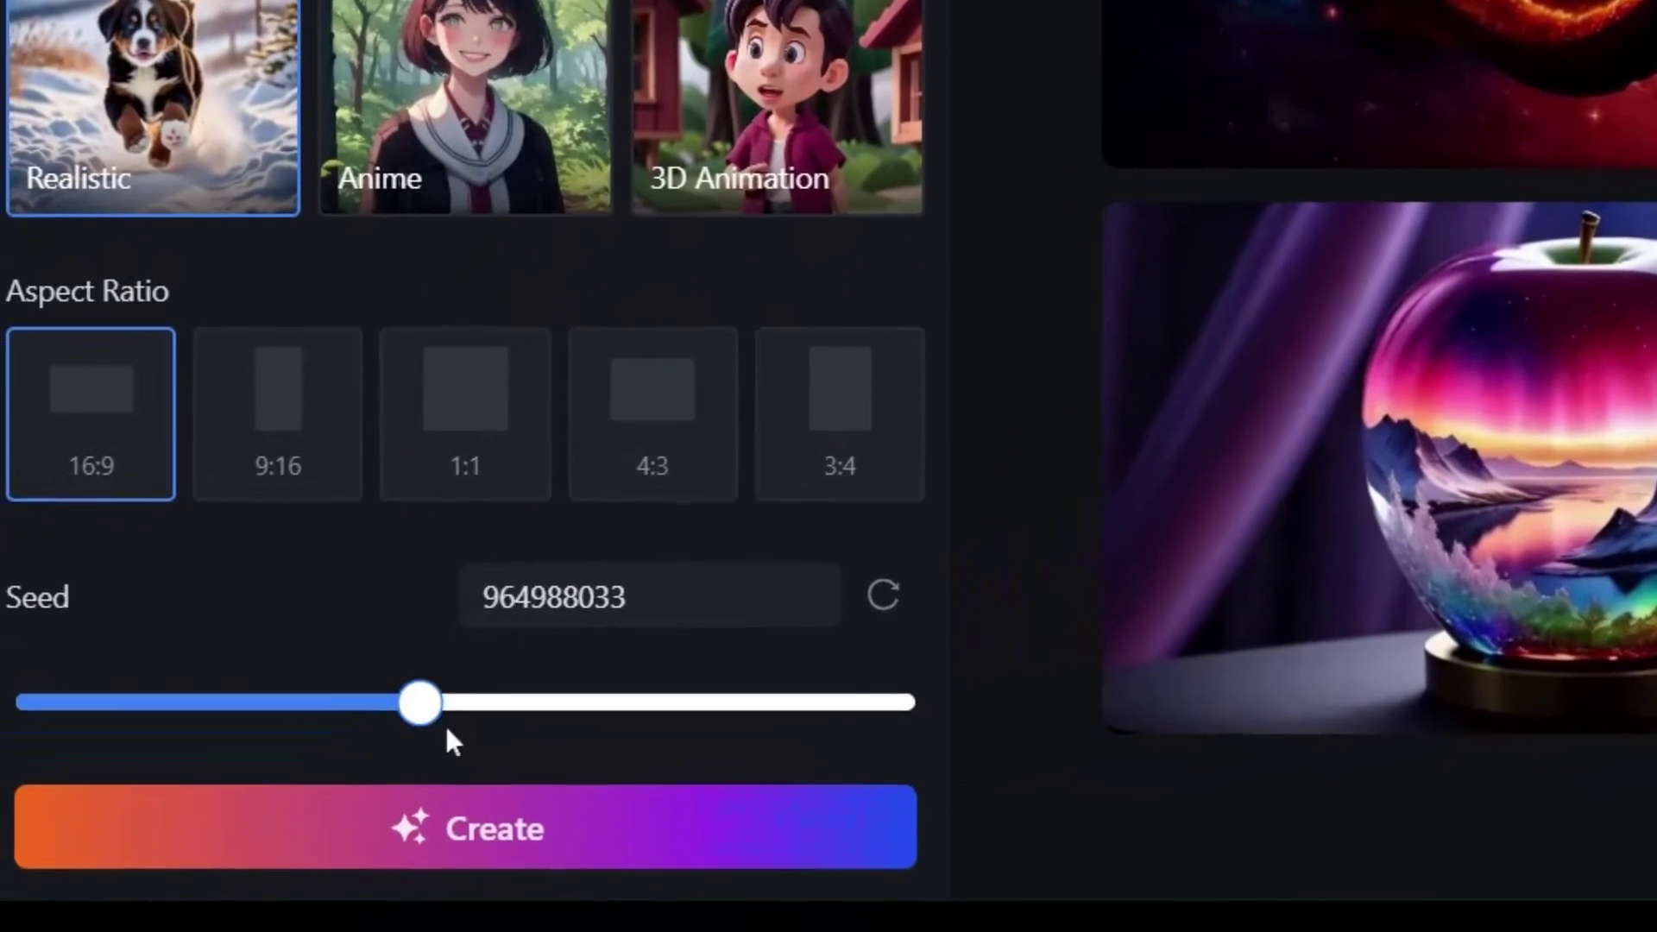
drag(427, 706, 552, 680)
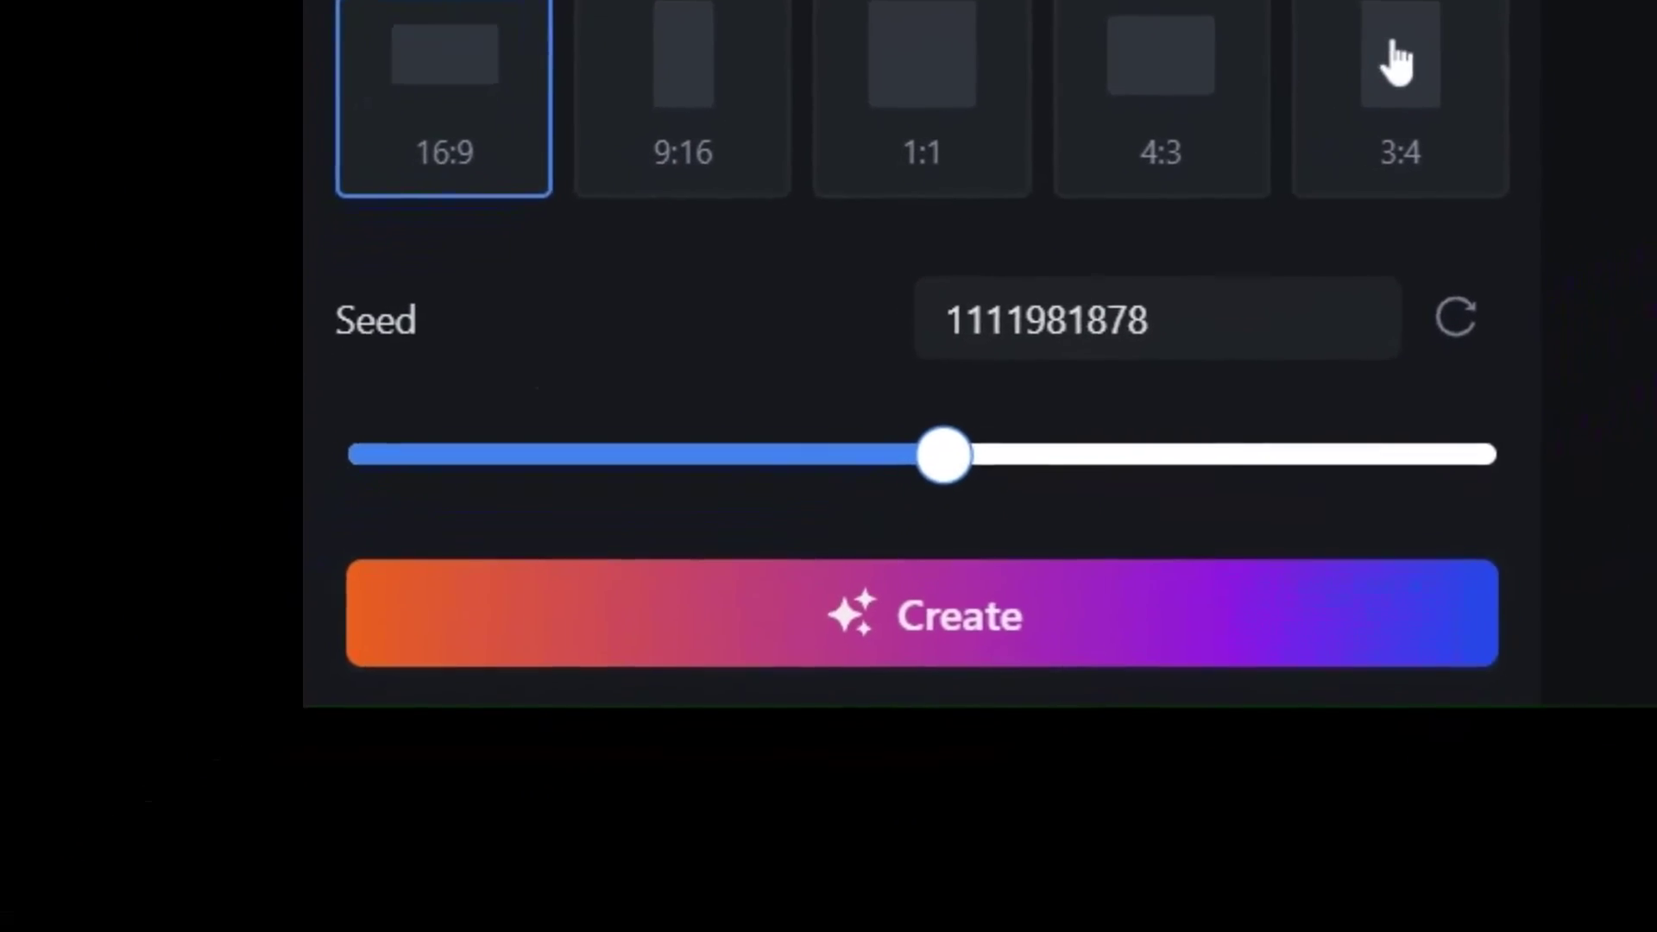
key(Left)
key(Left)
key(Left)
key(Left)
key(Left)
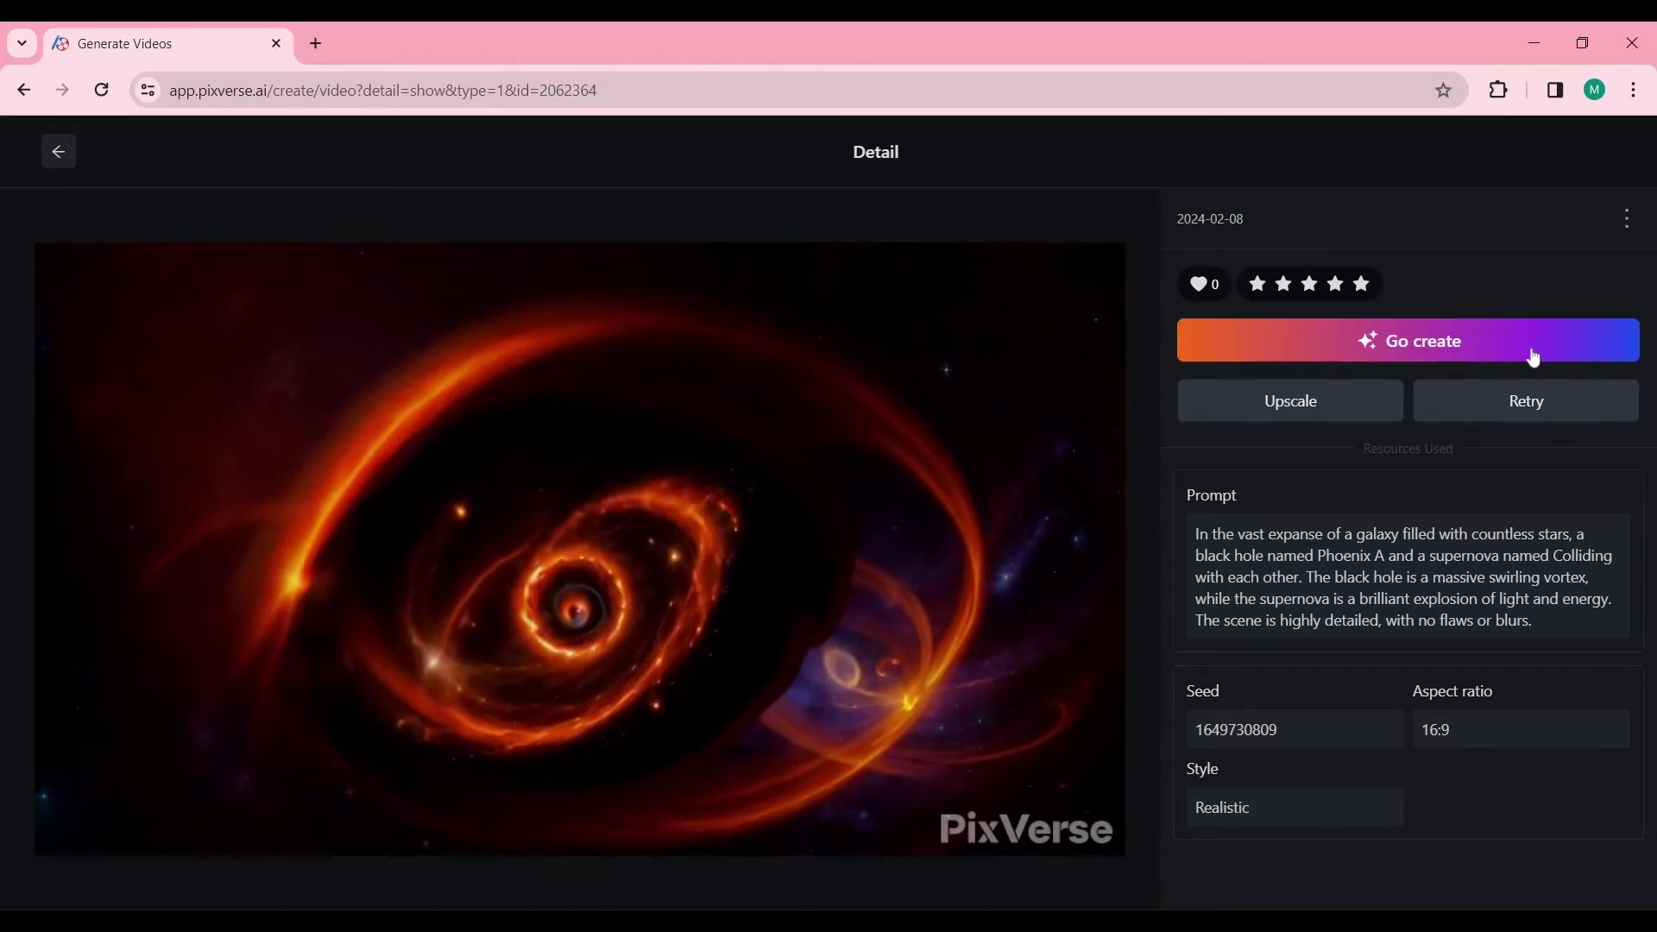
Generate Anime-style versions of the collision clip and open a finished one's details.
click(60, 153)
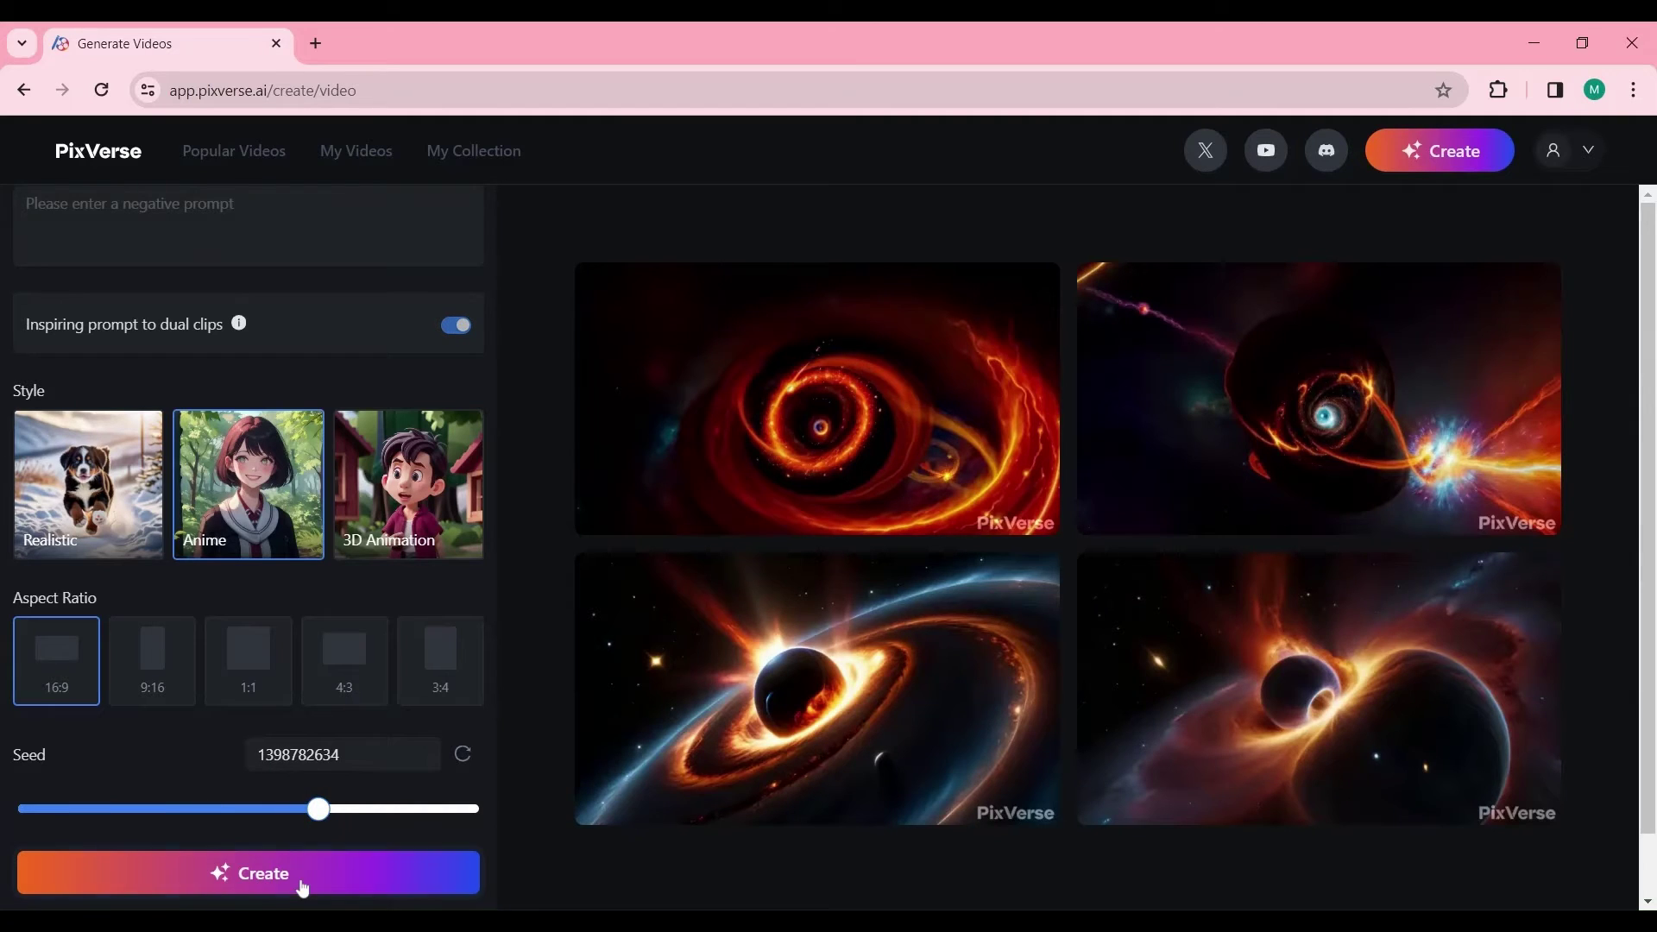
click(303, 889)
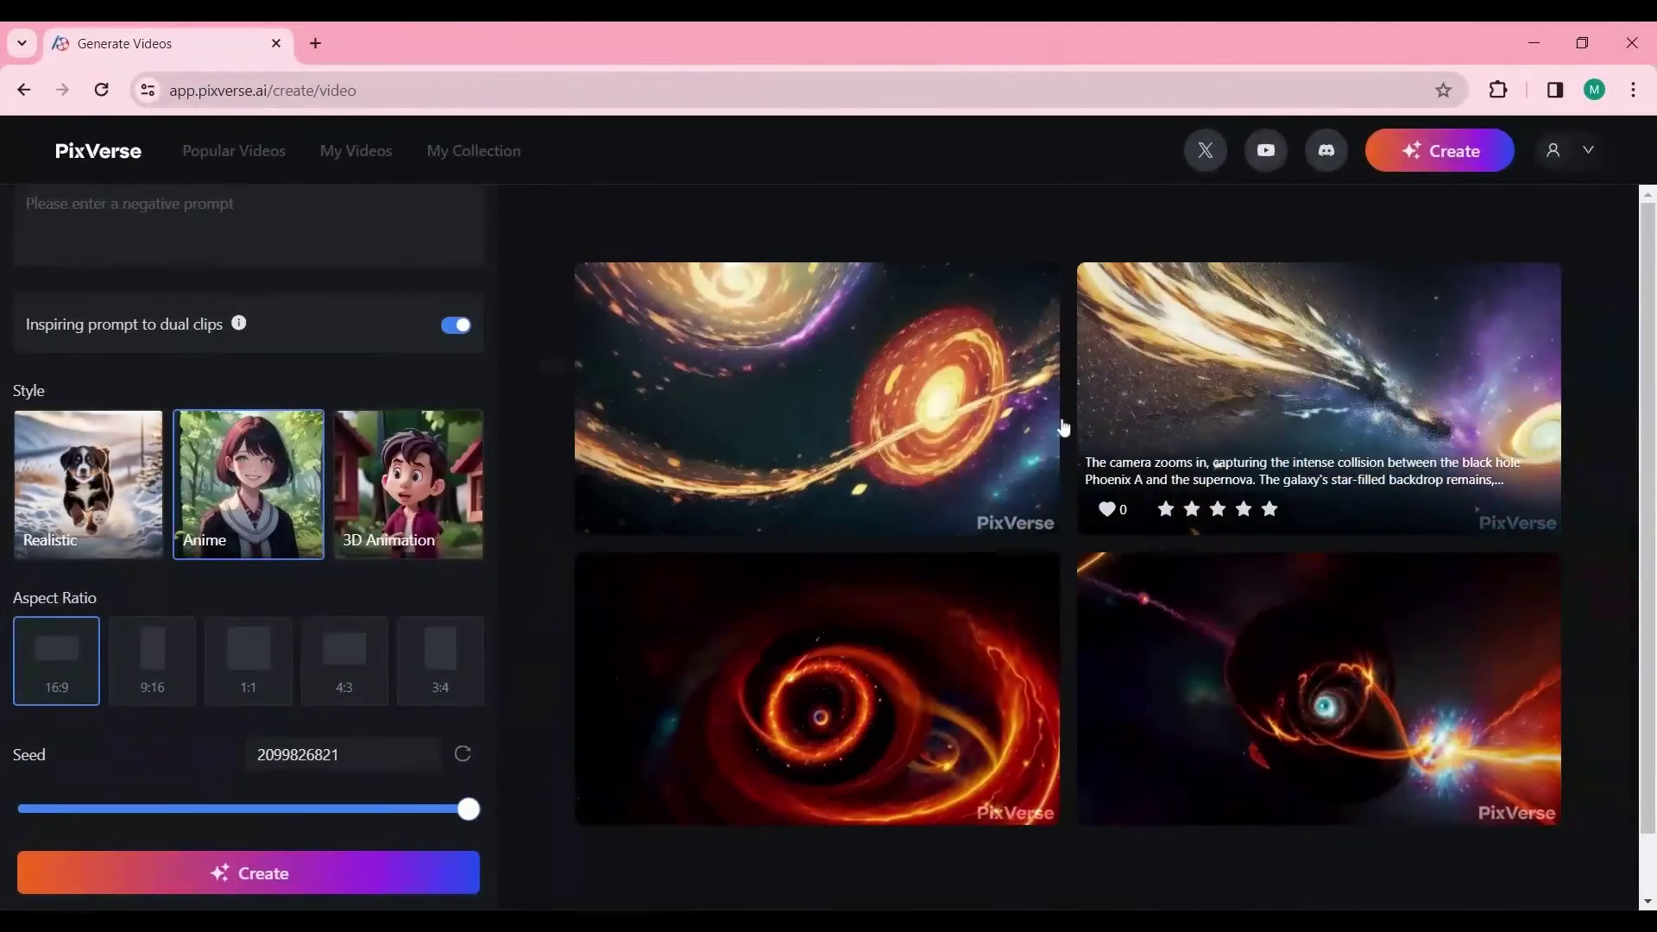
click(1321, 380)
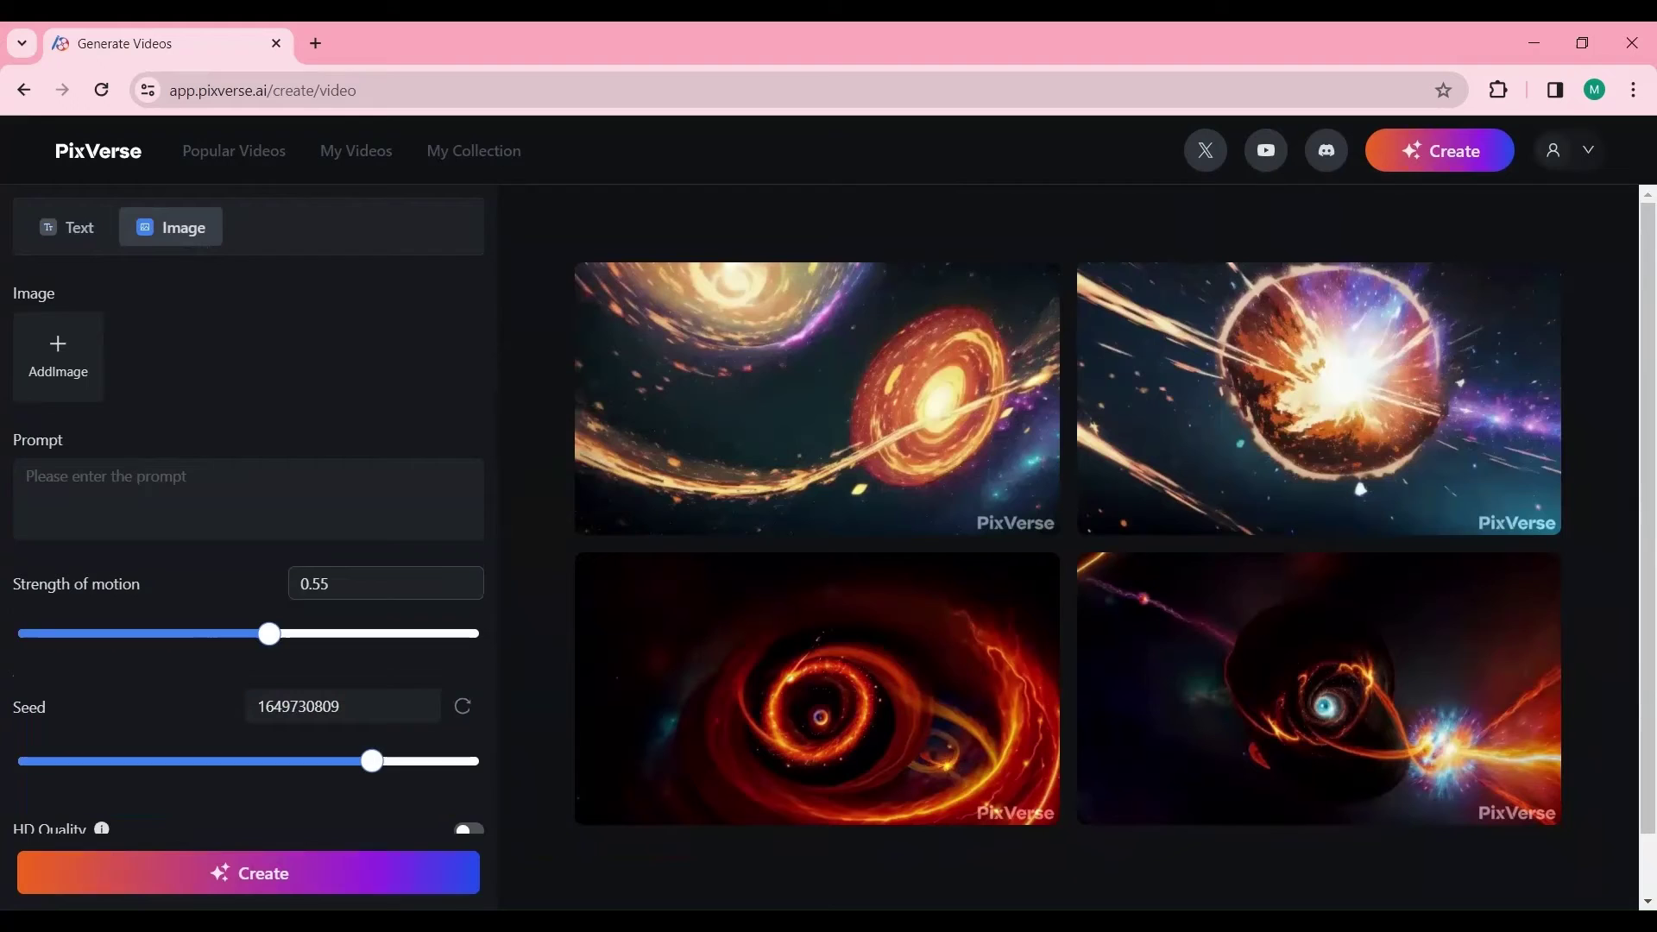
Enable HD, set motion strength to 0.57, generate the mushroom video and open it.
click(469, 828)
click(275, 634)
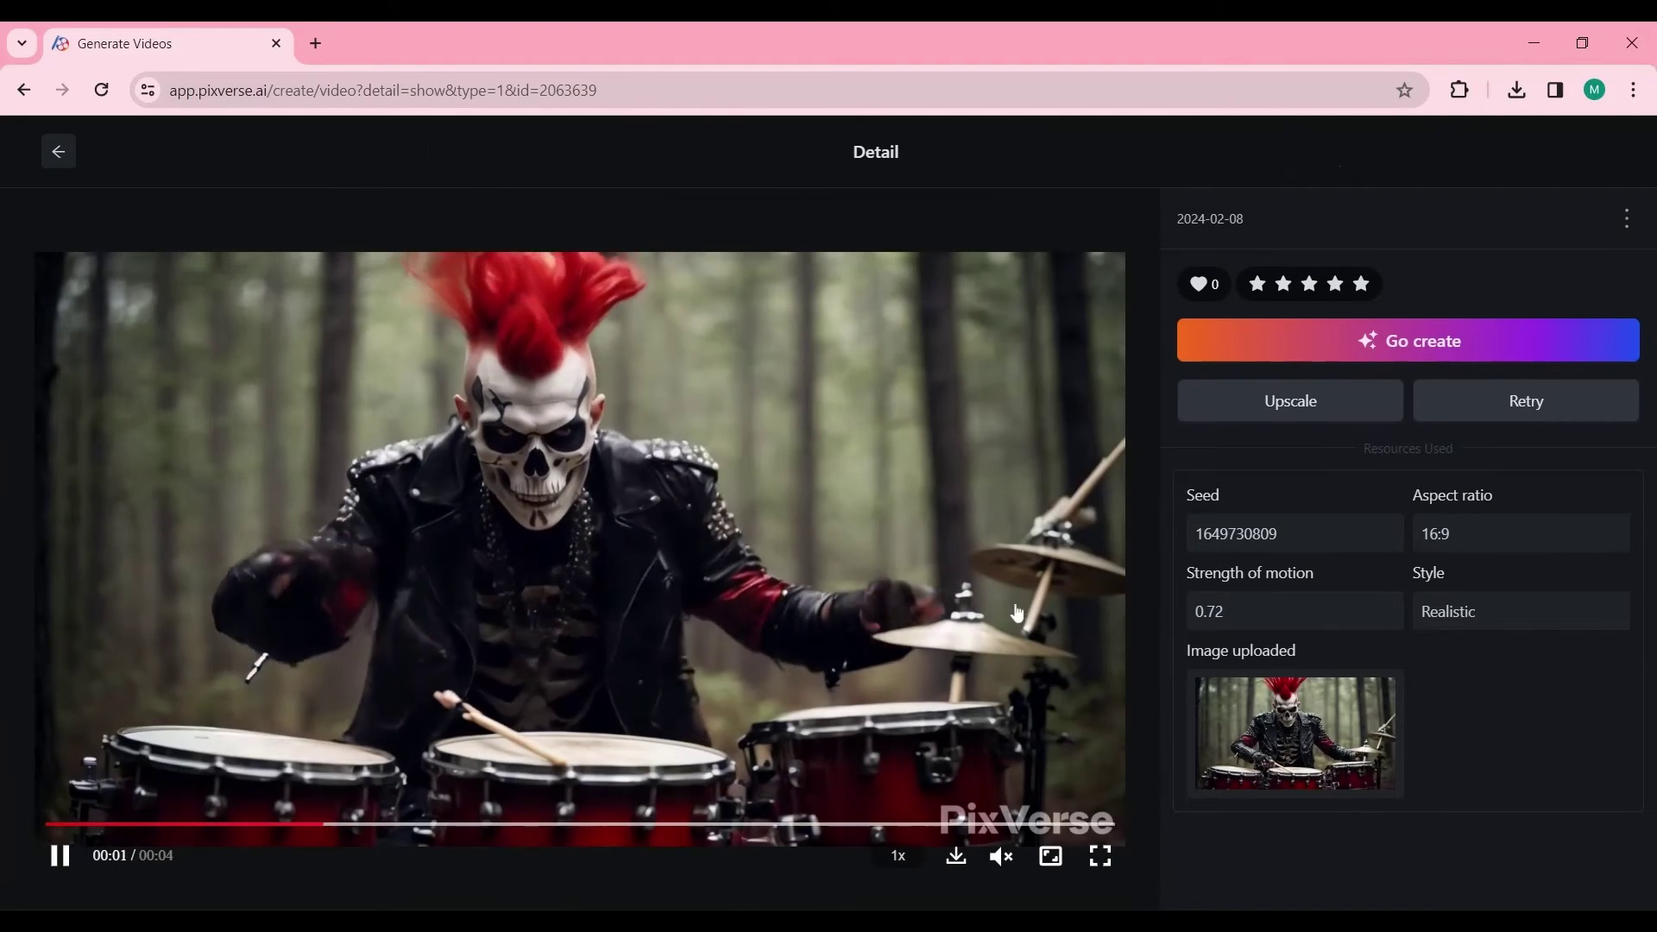
click(58, 151)
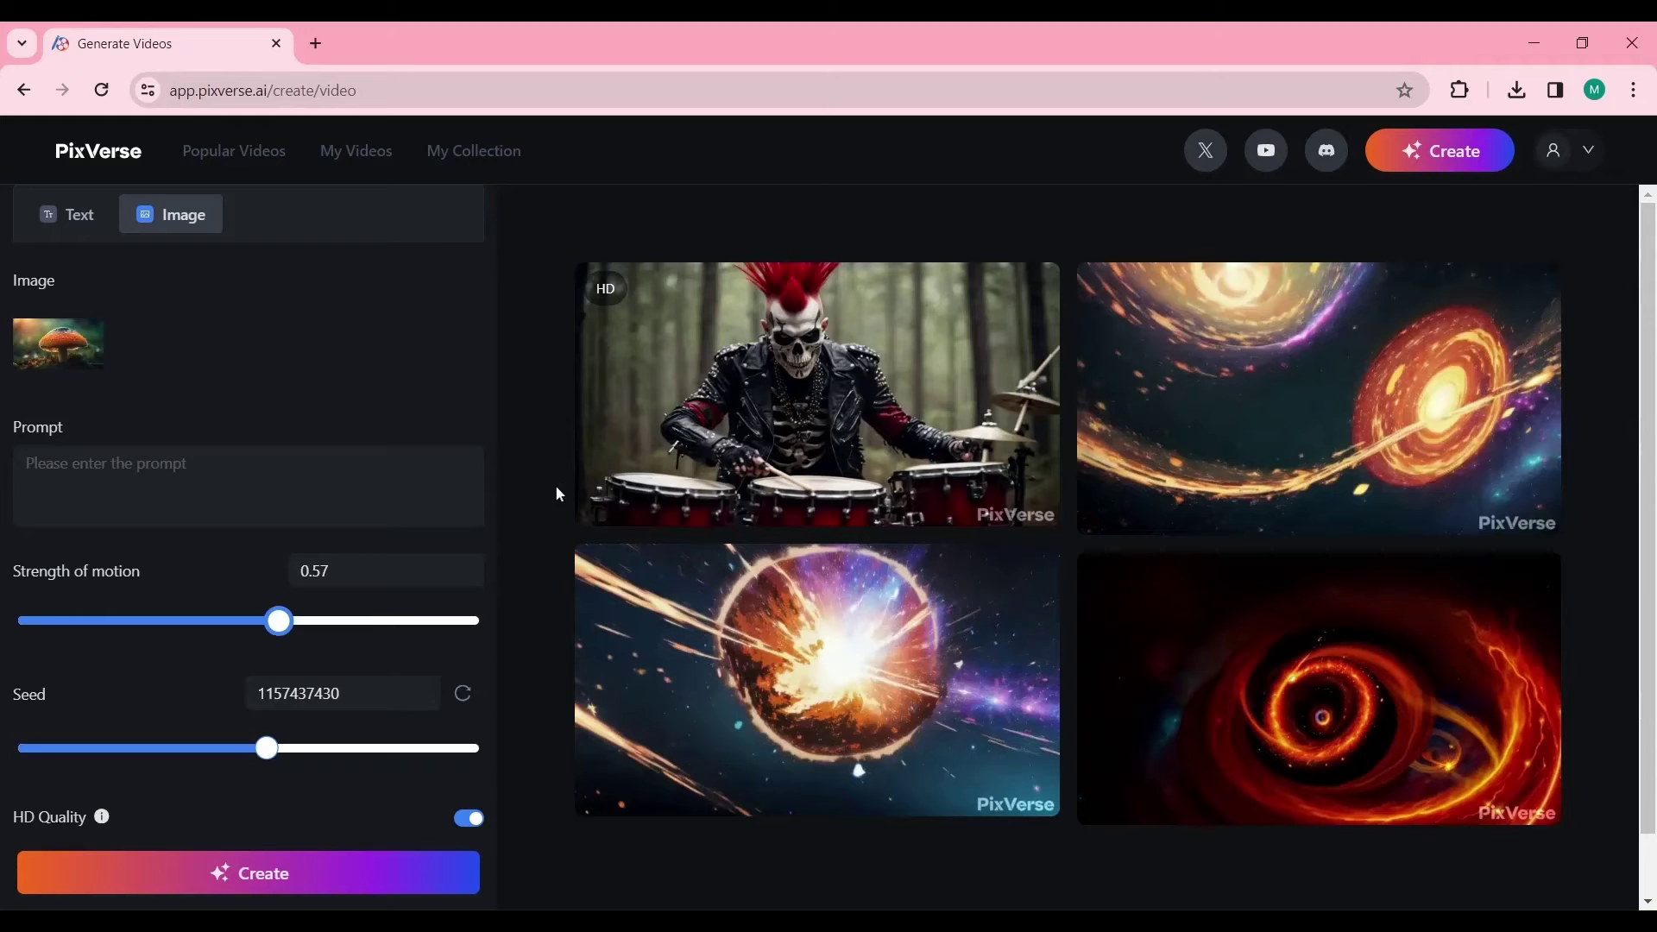
click(279, 889)
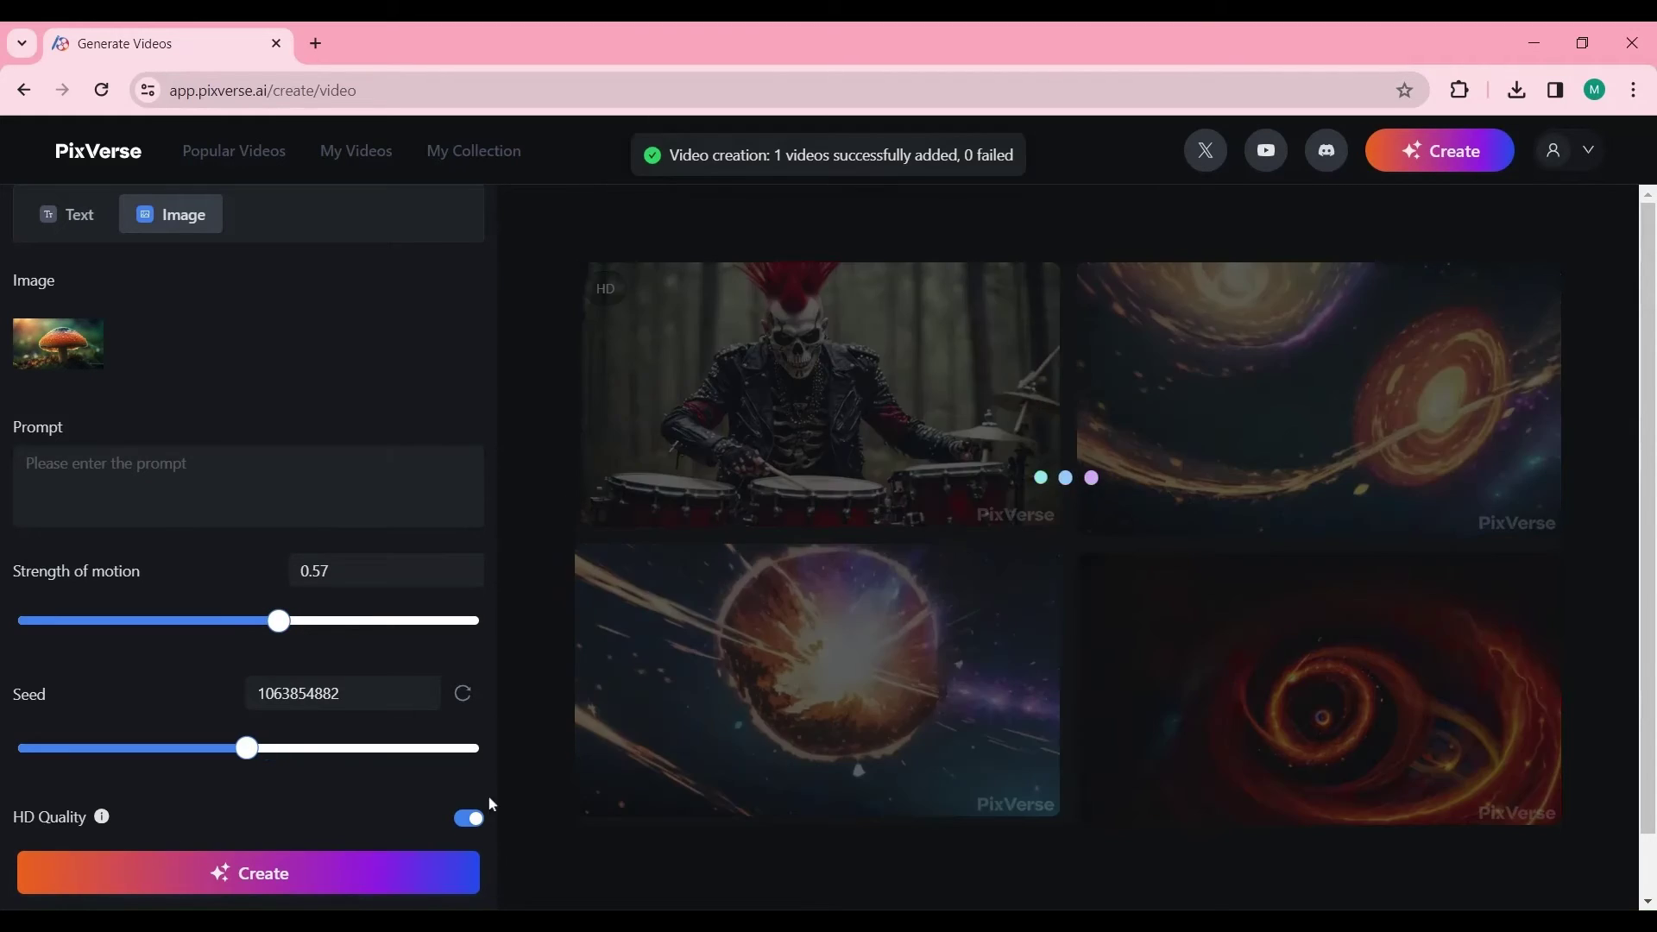
click(863, 427)
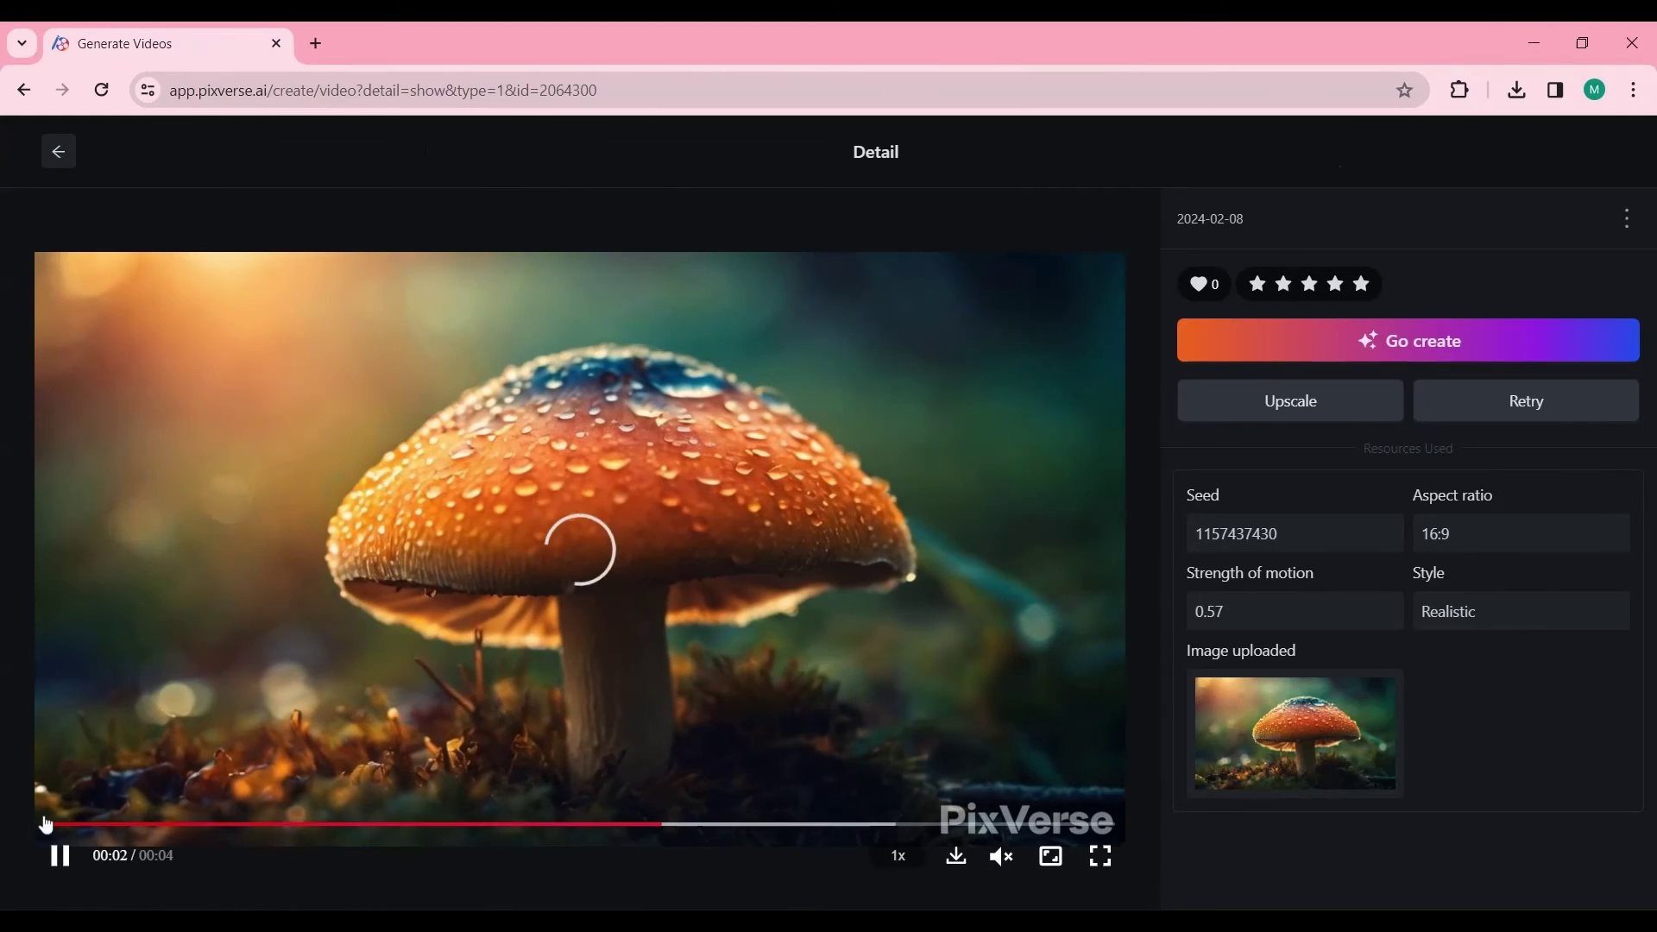